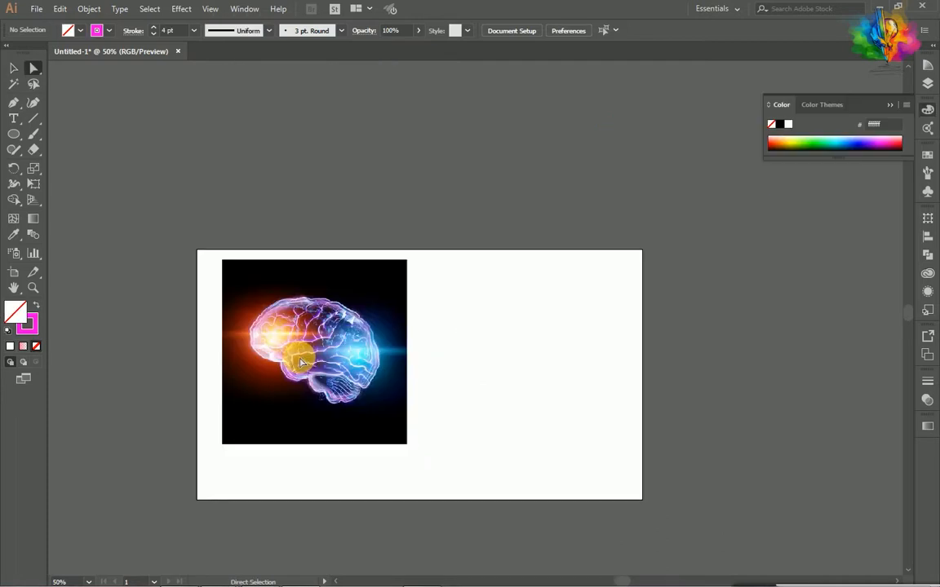
# - Activate the Pen tool over the brain photo and set the stroke colour to #d600cc
pyautogui.scroll(1, 300, 359)
pyautogui.hscroll(2, 301, 359)
pyautogui.scroll(1, 301, 359)
pyautogui.scroll(1, 297, 355)
pyautogui.scroll(-2, 299, 356)
pyautogui.scroll(1, 395, 356)
pyautogui.scroll(1, 394, 359)
pyautogui.scroll(-1, 394, 359)
pyautogui.moveTo(14, 103); pyautogui.dragTo(54, 103)
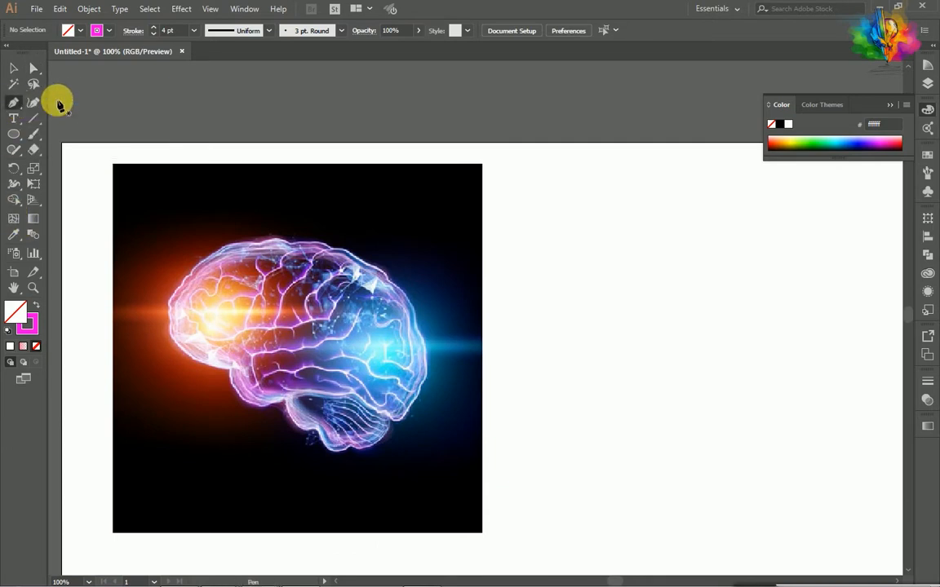
pyautogui.doubleClick(24, 320)
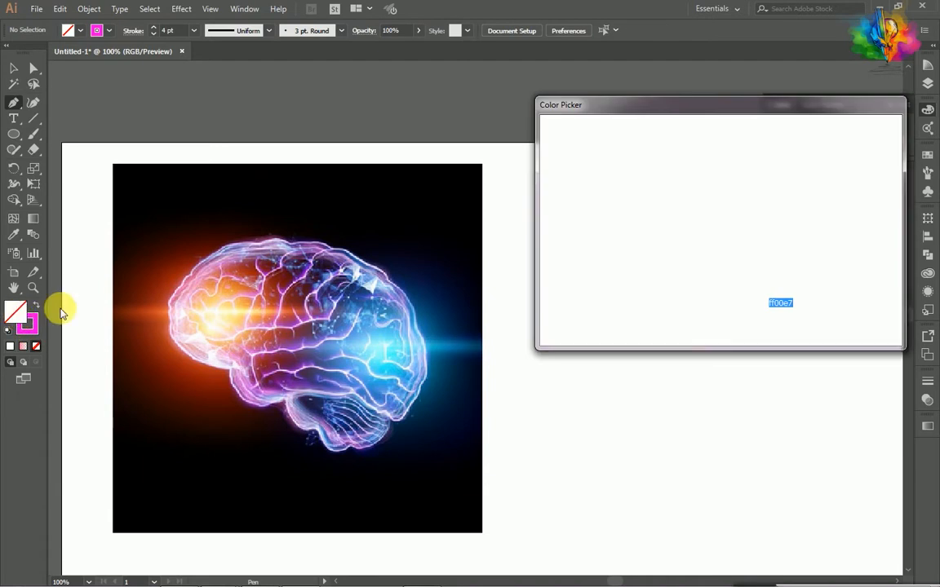
pyautogui.click(723, 169)
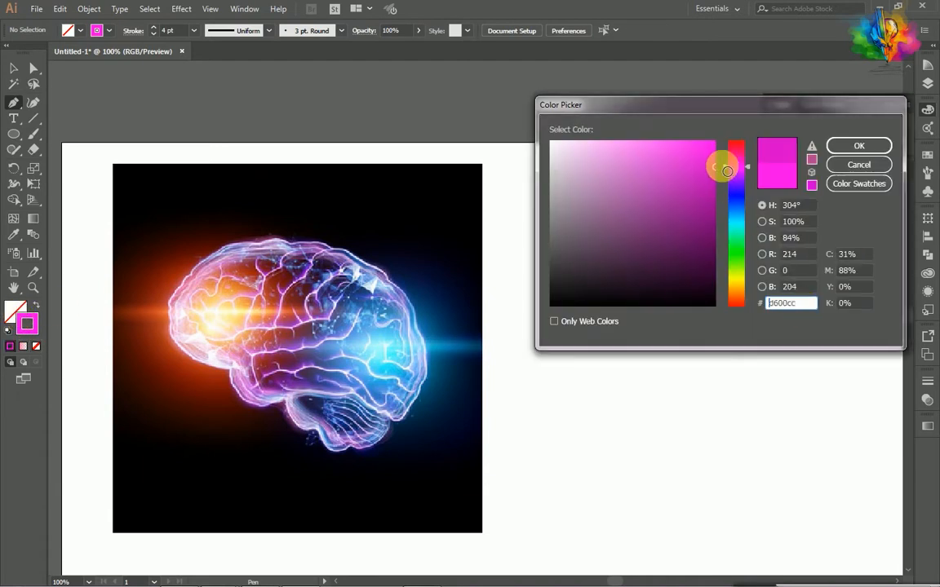
pyautogui.click(859, 144)
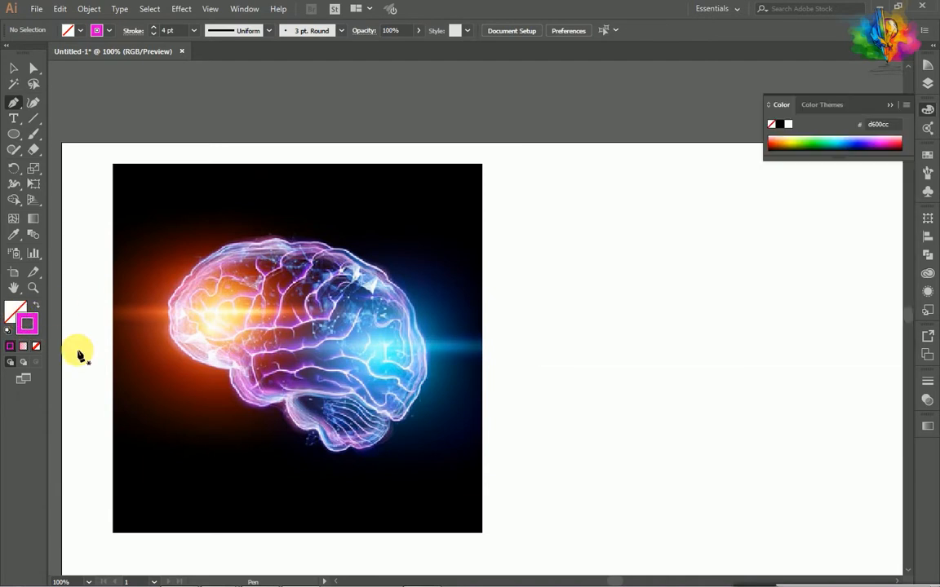
# - Set the fill to none while keeping the magenta stroke for the tracing paths
pyautogui.doubleClick(13, 312)
pyautogui.click(856, 163)
pyautogui.click(36, 346)
pyautogui.click(35, 333)
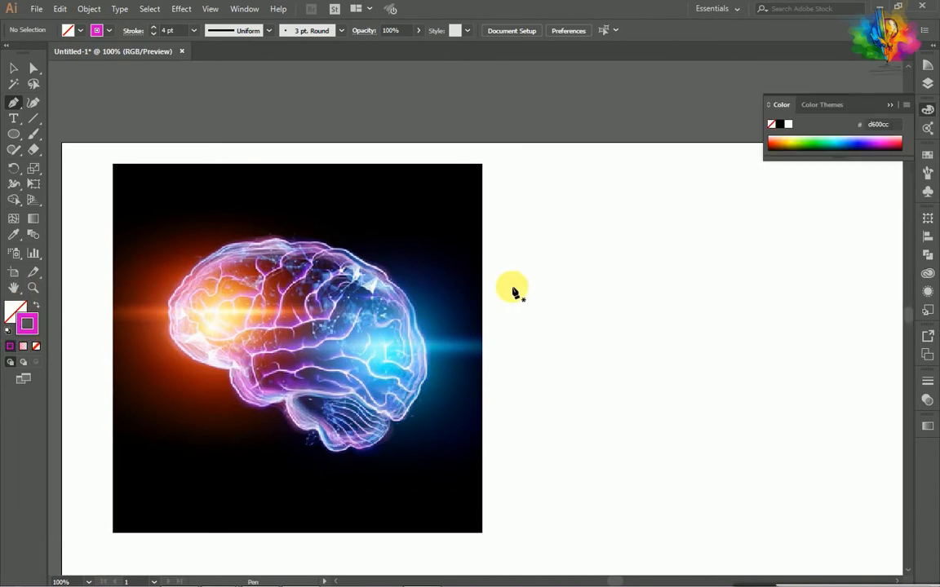
# - Draw a closed triangle with the Pen tool over the back part of the cerebellum in the brain photo
pyautogui.scroll(1, 412, 367)
pyautogui.scroll(-2, 412, 367)
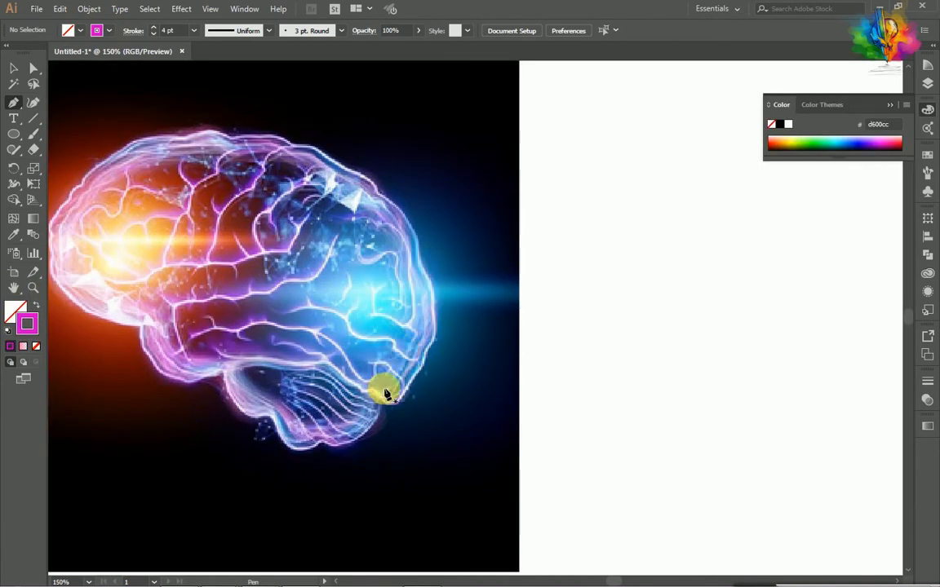
pyautogui.click(323, 443)
pyautogui.click(381, 401)
pyautogui.click(313, 360)
pyautogui.click(324, 443)
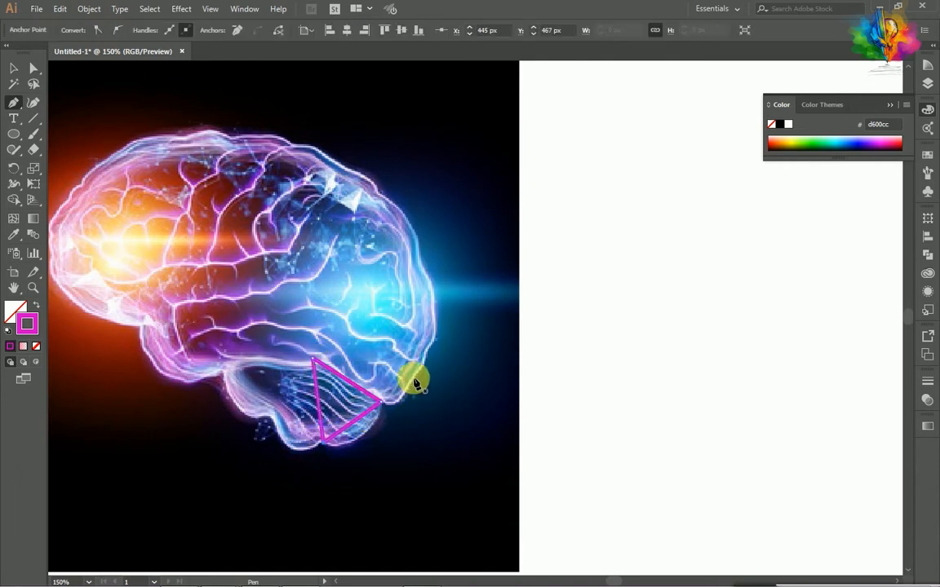
# - Draw a second closed triangle at the brain's lower back, sharing the first triangle's rear corner
pyautogui.click(428, 348)
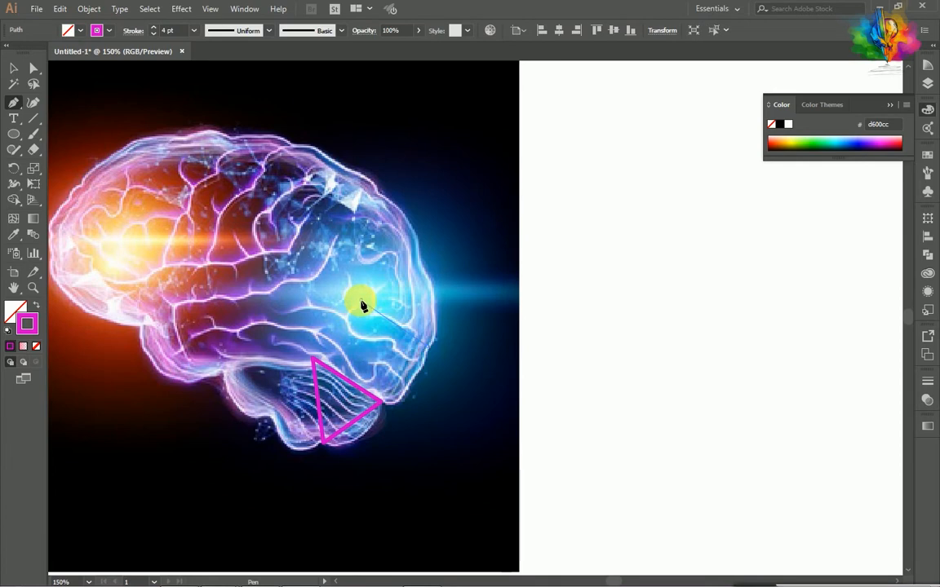
pyautogui.click(361, 302)
pyautogui.click(381, 403)
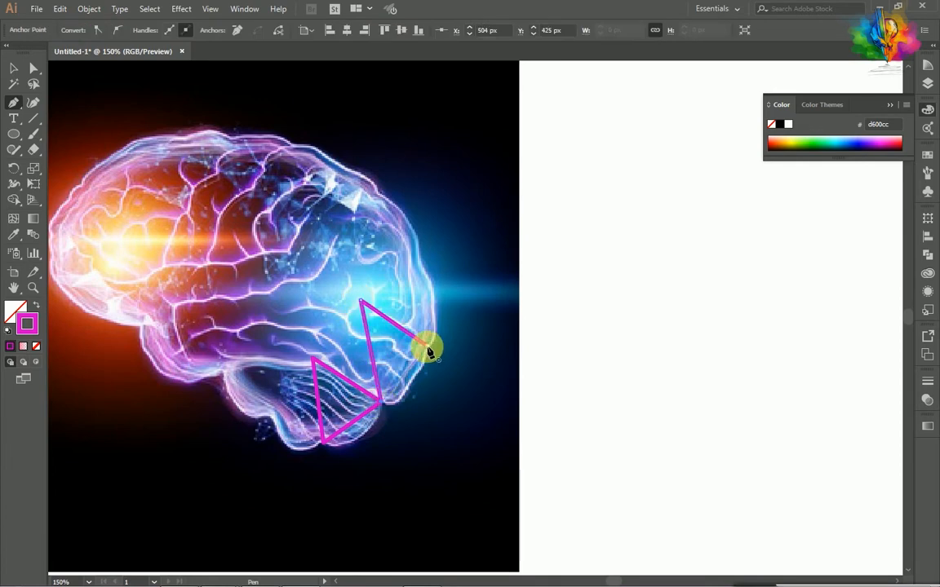
pyautogui.click(428, 349)
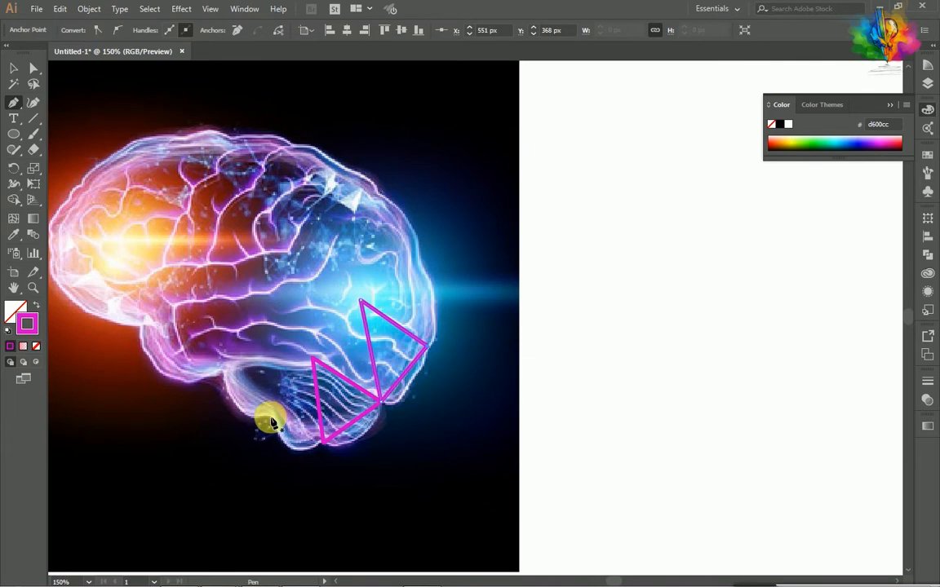
# - Add one triangle over the front of the cerebellum and another from its upper corner up to the brain's centre
pyautogui.click(271, 422)
pyautogui.click(324, 441)
pyautogui.click(314, 359)
pyautogui.click(272, 419)
pyautogui.click(362, 301)
pyautogui.click(249, 256)
pyautogui.click(314, 359)
pyautogui.click(361, 301)
# - Add two adjoining triangles along the rear outline of the brain, fanning out from the shared inner point
pyautogui.click(422, 264)
pyautogui.click(362, 301)
pyautogui.click(427, 346)
pyautogui.click(422, 263)
pyautogui.click(376, 195)
pyautogui.click(362, 301)
pyautogui.click(422, 264)
pyautogui.click(376, 194)
# - Draw three adjoining triangles along the brain's underside in front of the cerebellum, meeting at one shared inner point
pyautogui.click(271, 419)
pyautogui.click(226, 392)
pyautogui.click(251, 320)
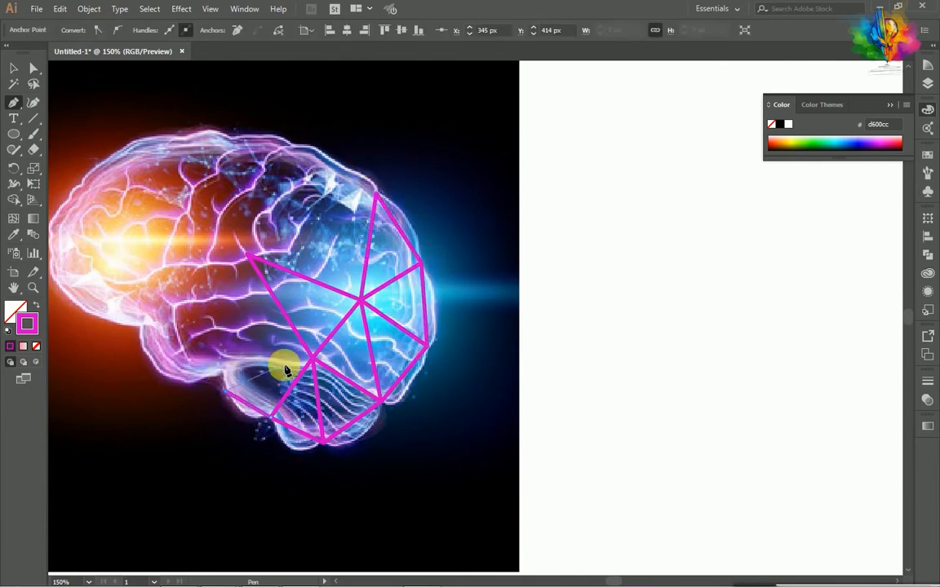
pyautogui.click(272, 418)
pyautogui.click(250, 320)
pyautogui.click(272, 417)
pyautogui.click(313, 359)
pyautogui.click(250, 320)
pyautogui.click(226, 392)
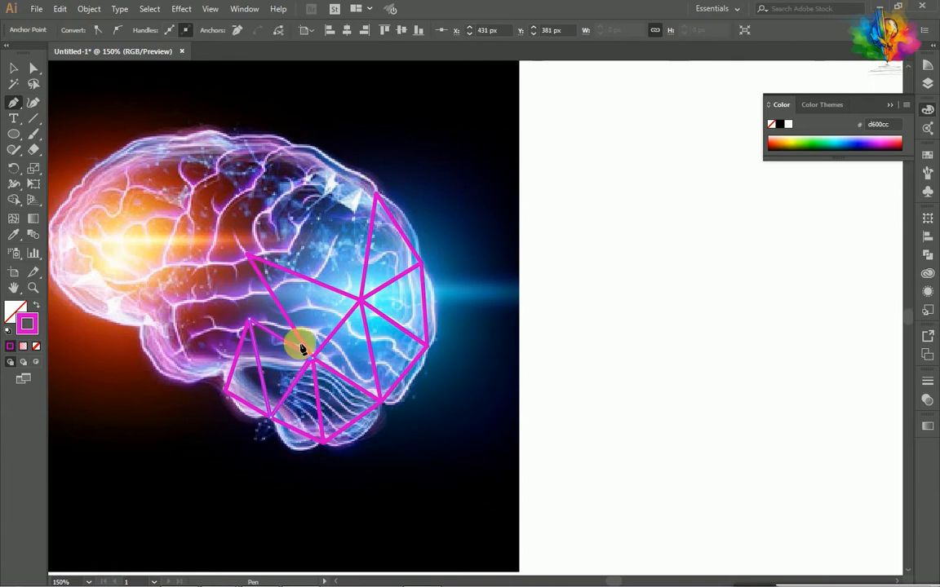
pyautogui.click(212, 354)
pyautogui.click(250, 321)
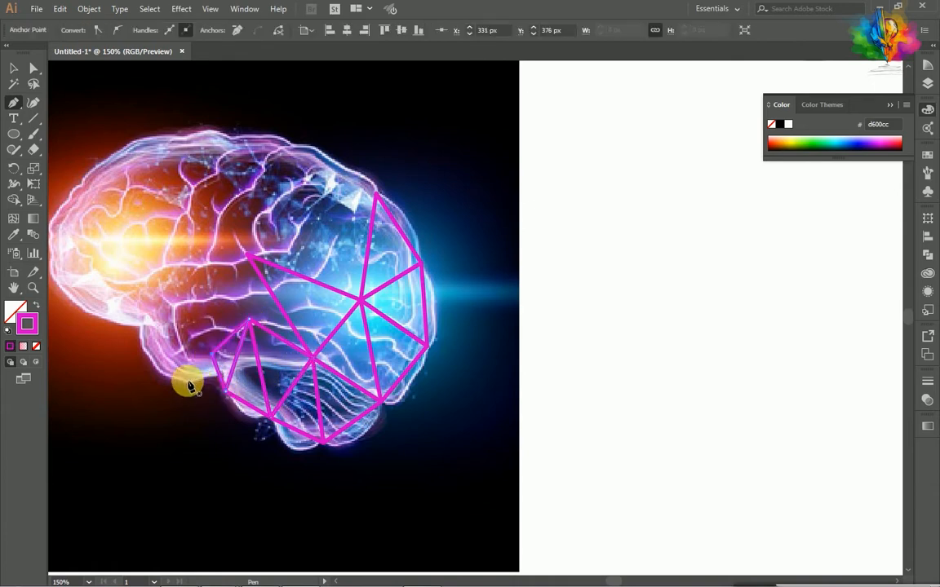
# - Extend the triangle mesh across the temporal lobe and up to the central point of the brain
pyautogui.click(156, 370)
pyautogui.click(212, 355)
pyautogui.click(214, 267)
pyautogui.click(157, 370)
pyautogui.click(249, 320)
pyautogui.click(211, 268)
pyautogui.click(247, 258)
# - Fill the brain's upper rear area with triangles linking the central point to the top outline
pyautogui.click(314, 148)
pyautogui.click(301, 239)
pyautogui.click(377, 194)
pyautogui.click(314, 149)
pyautogui.click(301, 239)
pyautogui.click(361, 299)
pyautogui.click(247, 256)
pyautogui.click(301, 239)
pyautogui.click(233, 139)
pyautogui.click(247, 256)
pyautogui.click(314, 149)
pyautogui.click(233, 139)
# - Draw adjoining triangles along the front edge of the temporal lobe
pyautogui.click(140, 321)
pyautogui.click(156, 370)
pyautogui.click(173, 238)
pyautogui.click(140, 322)
pyautogui.click(214, 271)
pyautogui.click(214, 270)
# - Continue the mesh with triangles from above the temporal lobe up to the brain's top outline
pyautogui.click(173, 238)
pyautogui.click(204, 188)
pyautogui.click(214, 267)
pyautogui.click(247, 255)
pyautogui.click(202, 188)
pyautogui.click(166, 134)
pyautogui.click(233, 139)
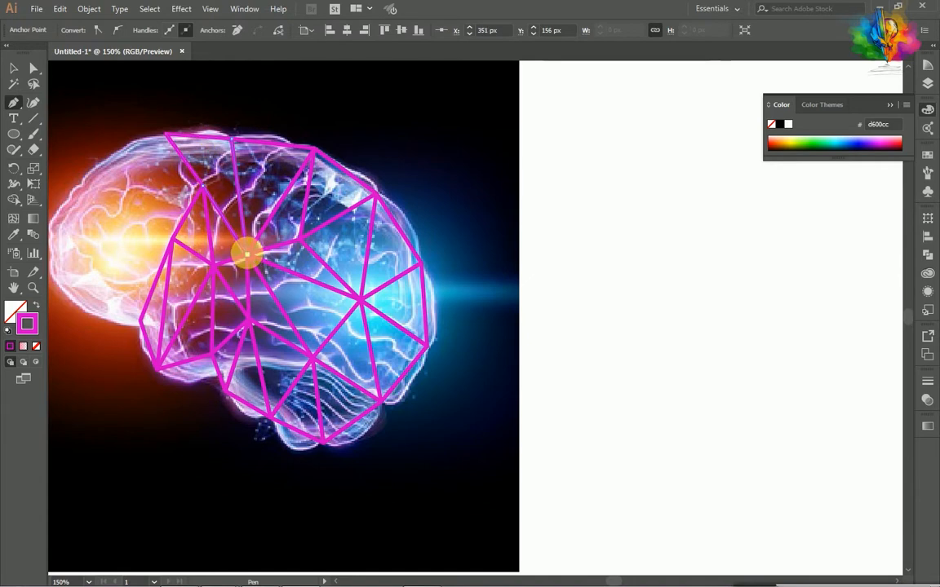
# - Trace triangles over the frontal lobe, from its lower rear edge up to the top front outline
pyautogui.moveTo(66, 294); pyautogui.dragTo(97, 287)
pyautogui.click(170, 319)
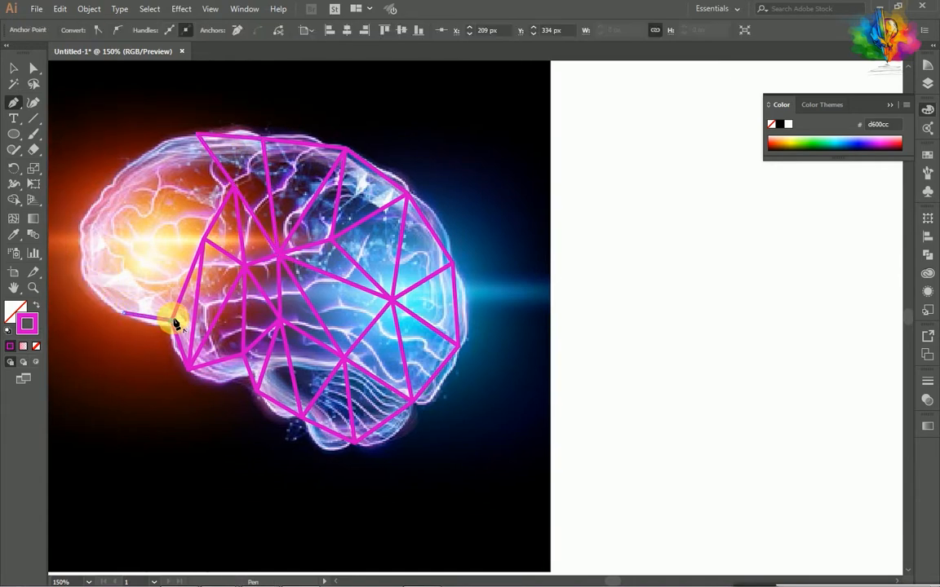
pyautogui.click(123, 314)
pyautogui.click(156, 229)
pyautogui.click(203, 237)
pyautogui.click(192, 172)
pyautogui.click(121, 172)
pyautogui.click(195, 133)
# - Draw triangles at the foremost part of the frontal lobe, linking its lower edge to the front outline
pyautogui.click(82, 265)
pyautogui.click(123, 312)
pyautogui.click(127, 213)
pyautogui.click(81, 265)
pyautogui.click(97, 199)
pyautogui.click(82, 265)
# - Close the remaining upper front gap with narrow triangles meeting at an inner point of the frontal lobe
pyautogui.click(126, 213)
pyautogui.click(167, 189)
pyautogui.click(97, 199)
pyautogui.click(121, 173)
pyautogui.click(99, 198)
pyautogui.click(167, 190)
pyautogui.click(121, 173)
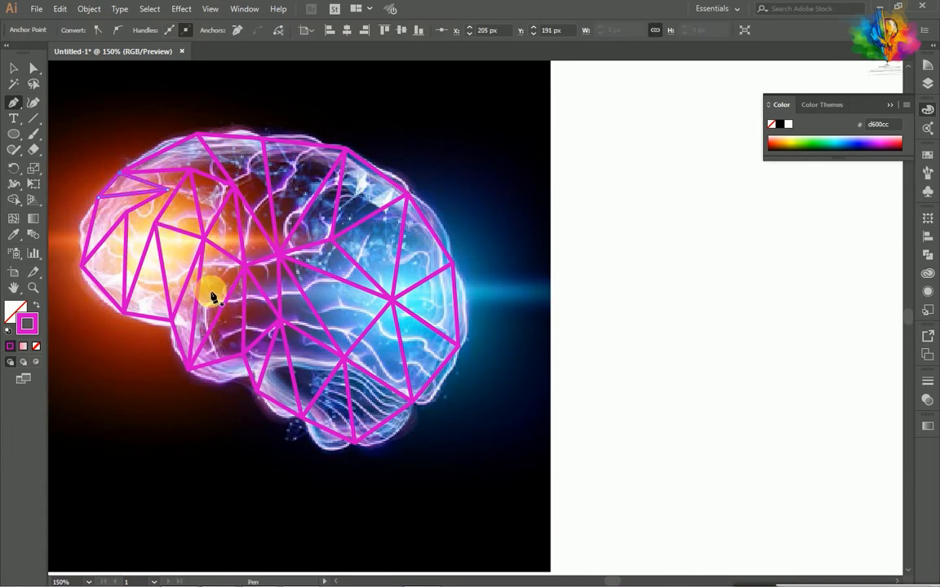
pyautogui.click(155, 222)
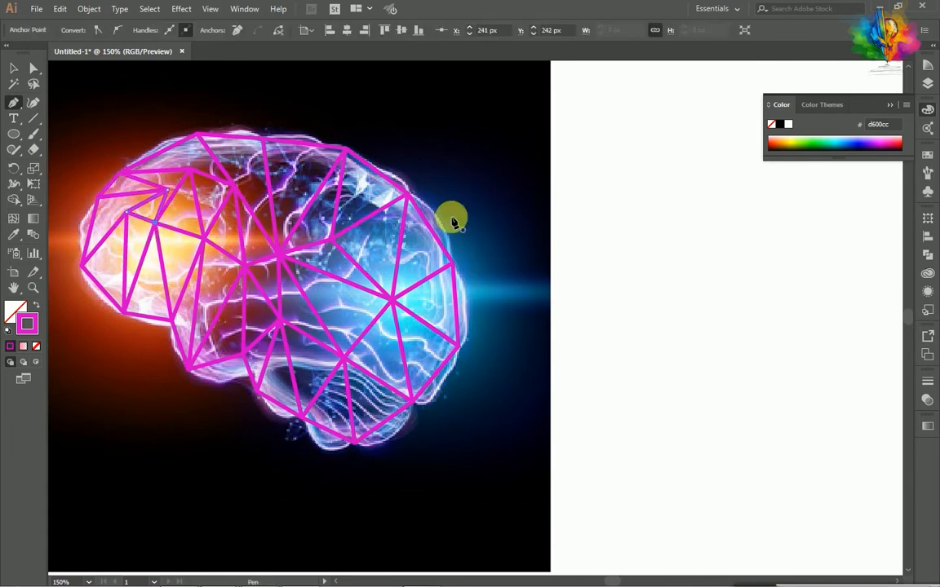
# - Move the whole traced triangle mesh off the photo onto the blank right part of the artboard
pyautogui.scroll(-1, 328, 411)
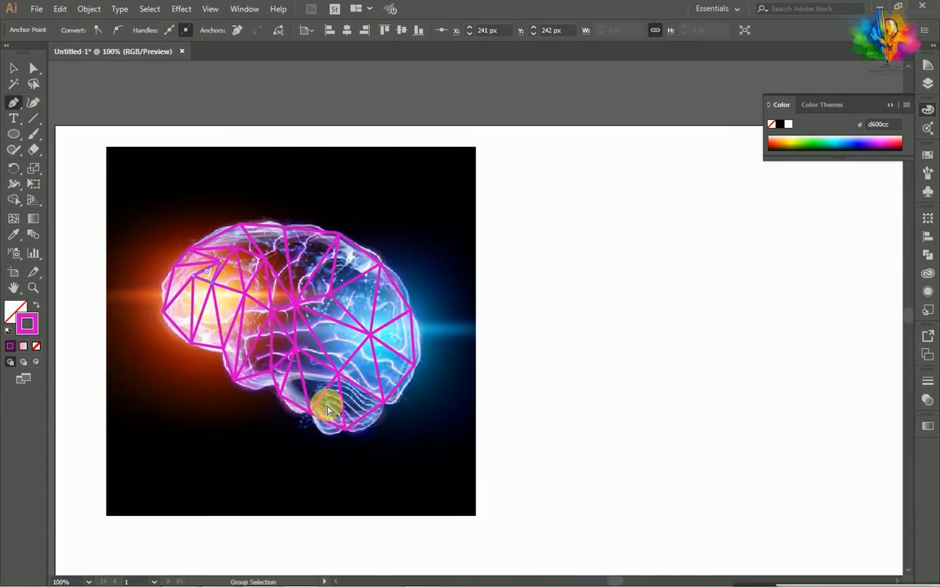
pyautogui.click(13, 67)
pyautogui.click(591, 279)
pyautogui.click(225, 264)
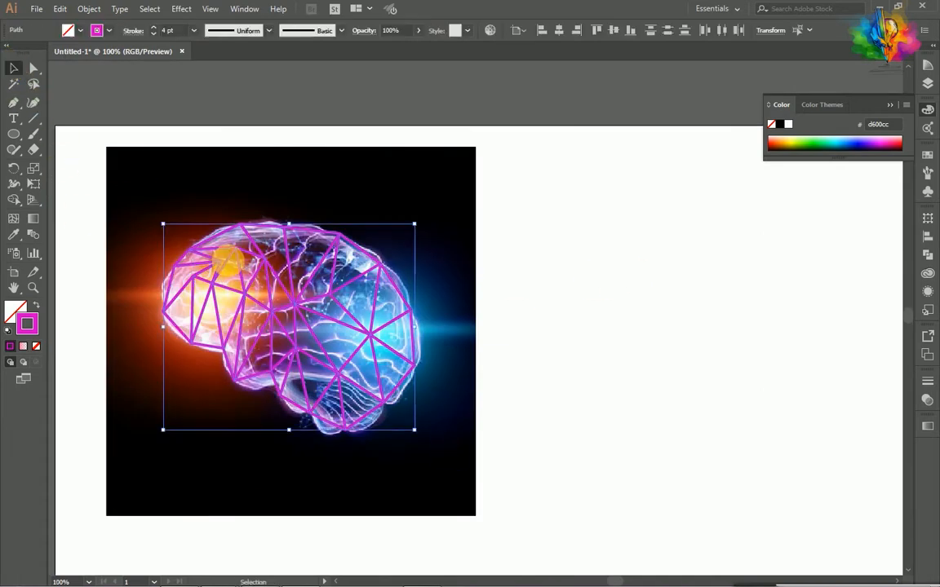
pyautogui.moveTo(219, 263); pyautogui.dragTo(639, 309)
pyautogui.hscroll(4, 559, 343)
pyautogui.click(729, 471)
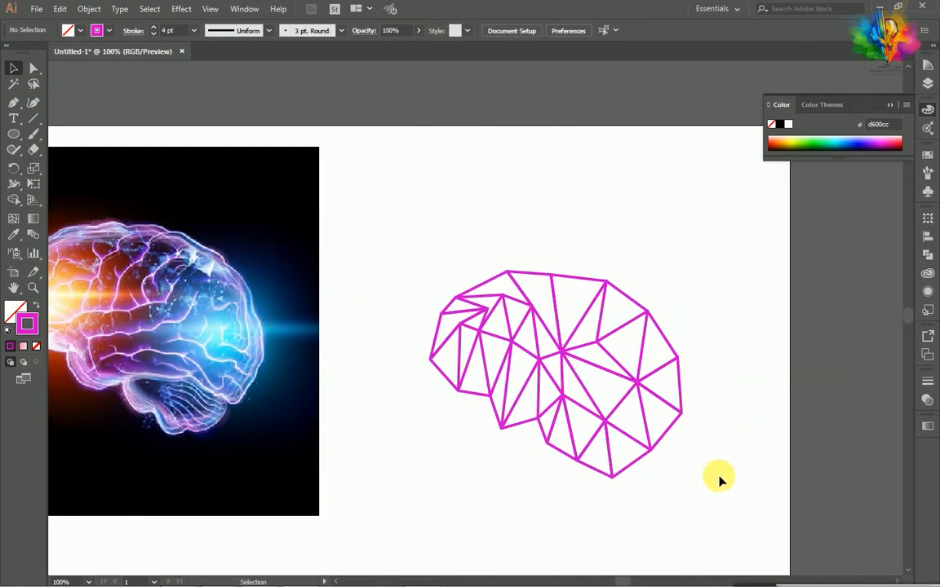
# - Reshape the mesh's lower outline by moving its two bottom corners outward and the lower rear corner inward
pyautogui.scroll(1, 563, 481)
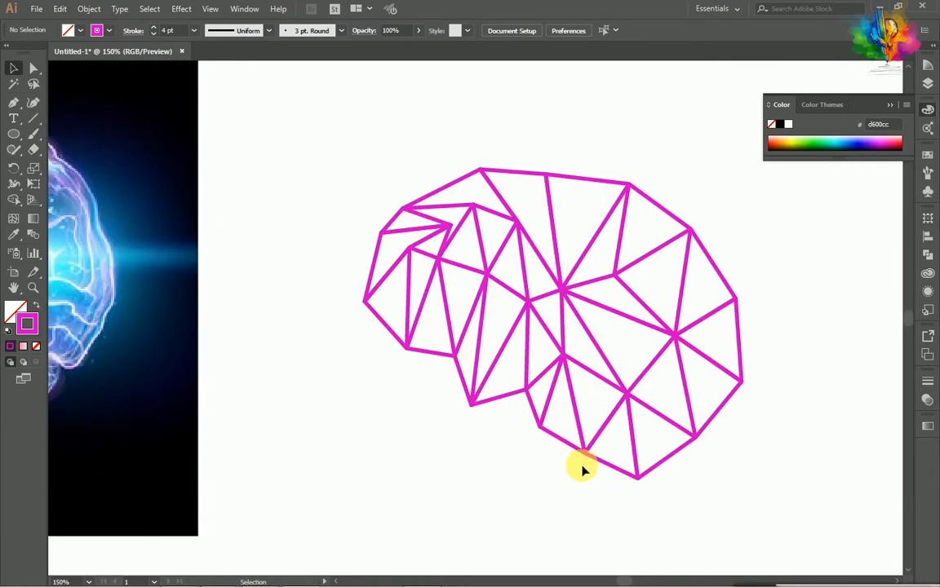
pyautogui.click(35, 68)
pyautogui.click(106, 69)
pyautogui.click(584, 453)
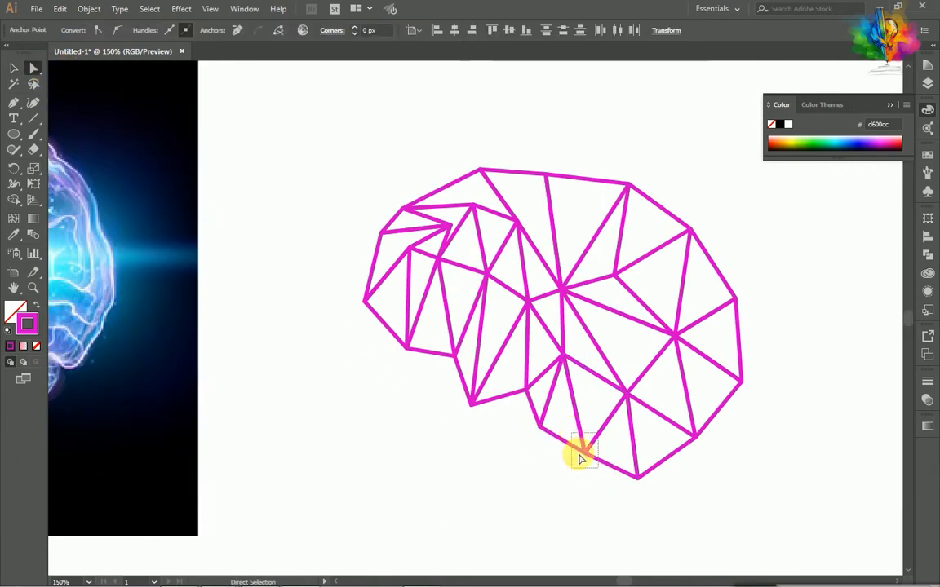
pyautogui.moveTo(578, 472); pyautogui.dragTo(642, 493)
pyautogui.click(643, 495)
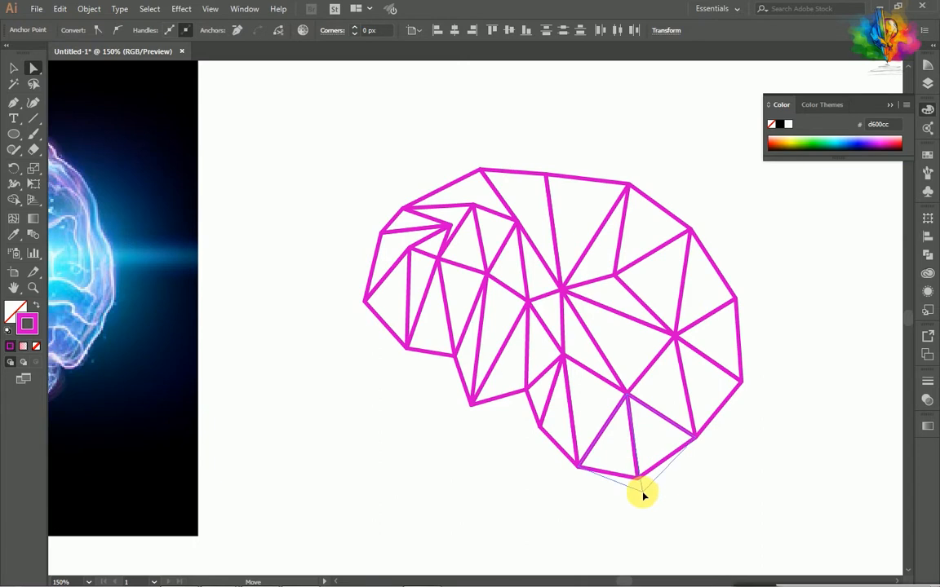
pyautogui.moveTo(696, 439); pyautogui.dragTo(679, 417)
pyautogui.click(718, 404)
# - Make the mesh's rear and top outline irregular by shifting five corner points alternately inward and outward
pyautogui.moveTo(684, 214)
pyautogui.mouseDown()
pyautogui.moveTo(708, 253)
pyautogui.moveTo(680, 241)
pyautogui.mouseUp()
pyautogui.moveTo(753, 307)
pyautogui.mouseDown()
pyautogui.moveTo(728, 288)
pyautogui.moveTo(752, 280)
pyautogui.mouseUp()
pyautogui.moveTo(617, 168)
pyautogui.mouseDown()
pyautogui.moveTo(641, 200)
pyautogui.moveTo(632, 168)
pyautogui.mouseUp()
pyautogui.moveTo(537, 162); pyautogui.dragTo(549, 185)
pyautogui.moveTo(466, 149)
pyautogui.mouseDown()
pyautogui.moveTo(489, 186)
pyautogui.moveTo(467, 149)
pyautogui.mouseUp()
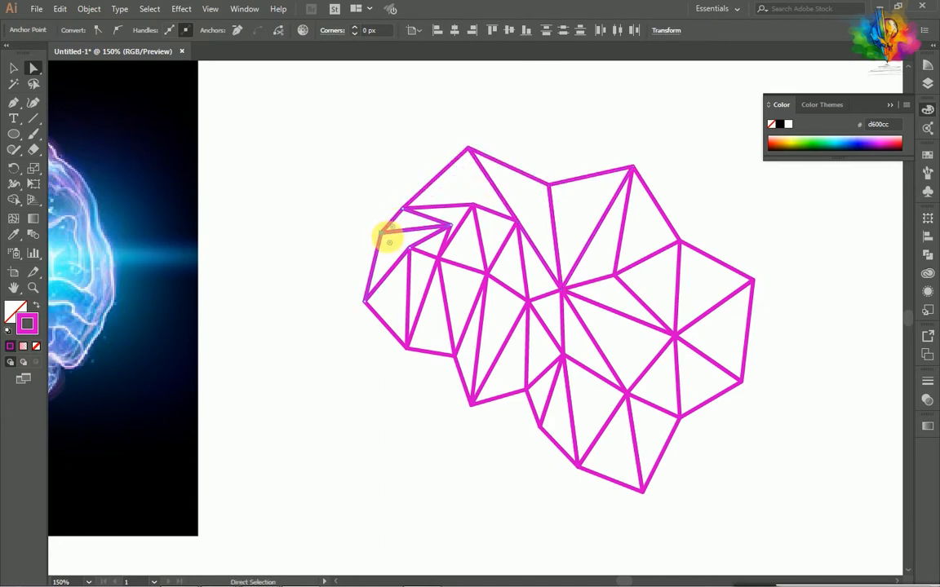
pyautogui.moveTo(354, 218); pyautogui.dragTo(353, 217)
pyautogui.click(375, 420)
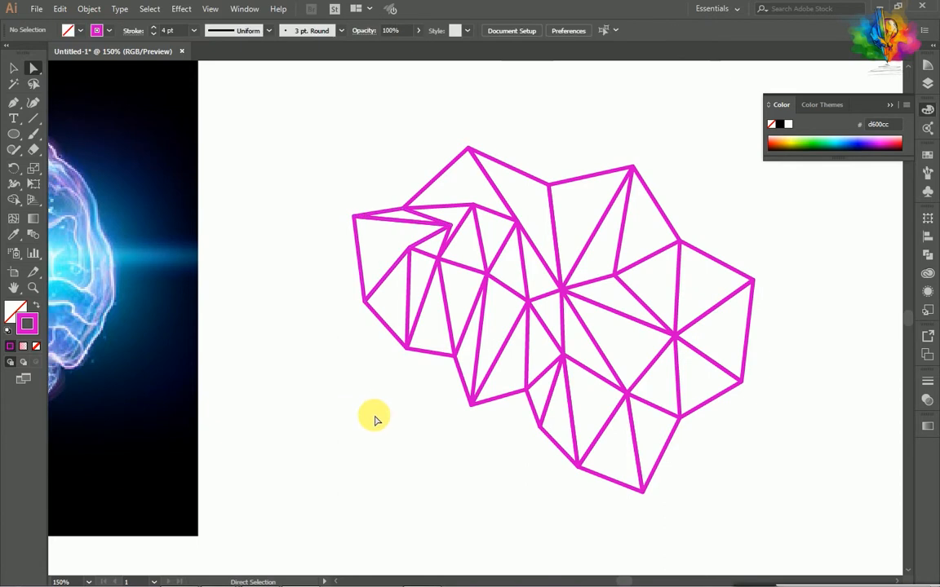
pyautogui.hotkey('ctrl', '1')
# - Set the stroke of all mesh paths to 3 pt with a round join
pyautogui.hscroll(1, 378, 424)
pyautogui.scroll(-1, 441, 233)
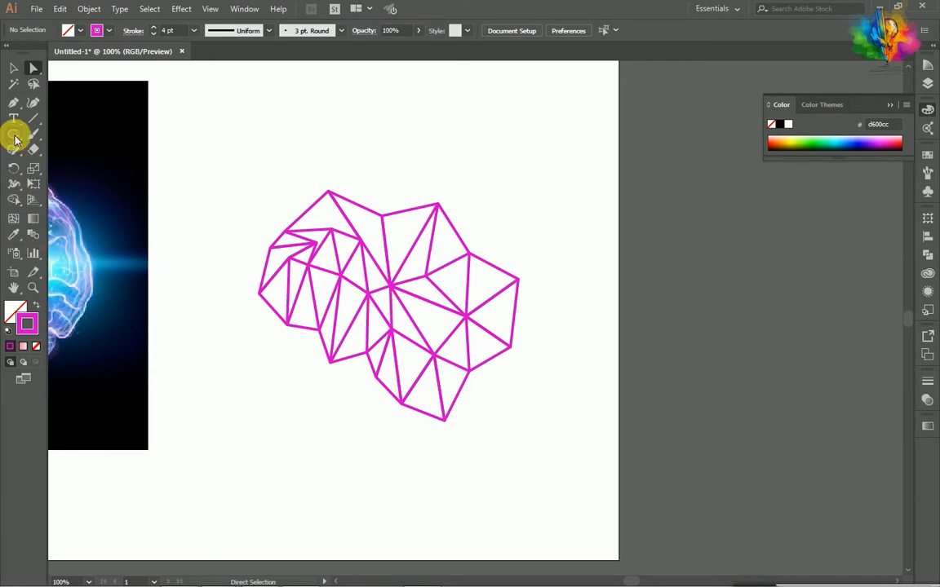
pyautogui.moveTo(235, 150); pyautogui.dragTo(531, 437)
pyautogui.click(110, 31)
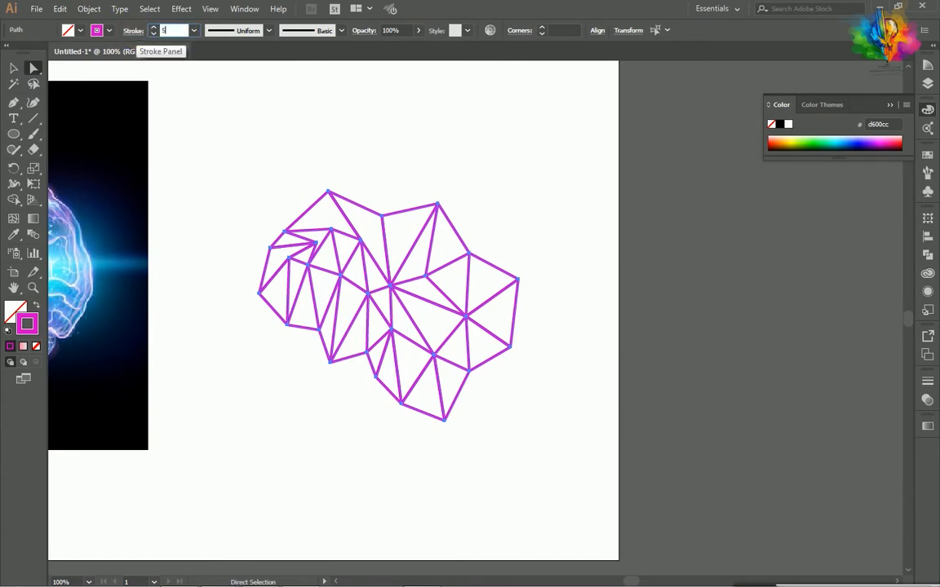
pyautogui.click(133, 31)
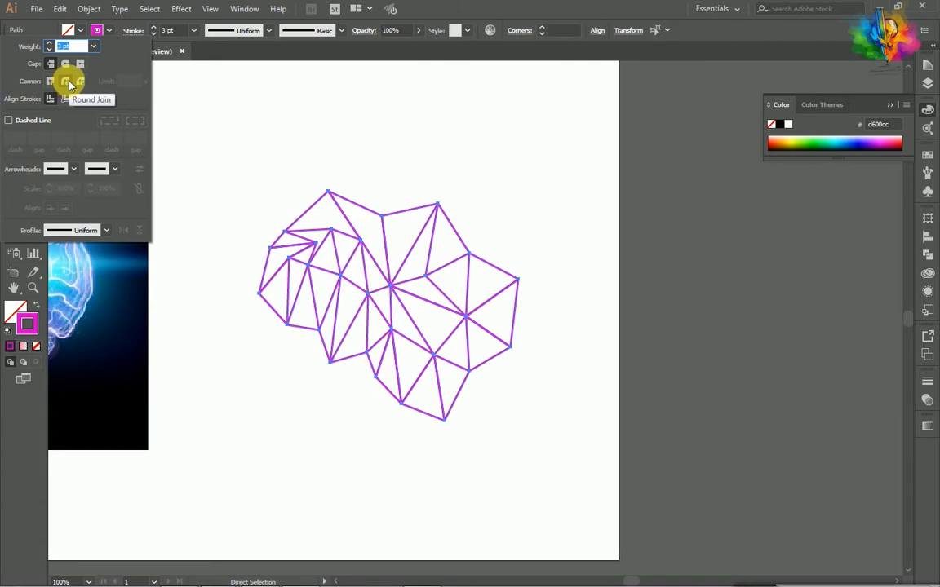
pyautogui.click(66, 83)
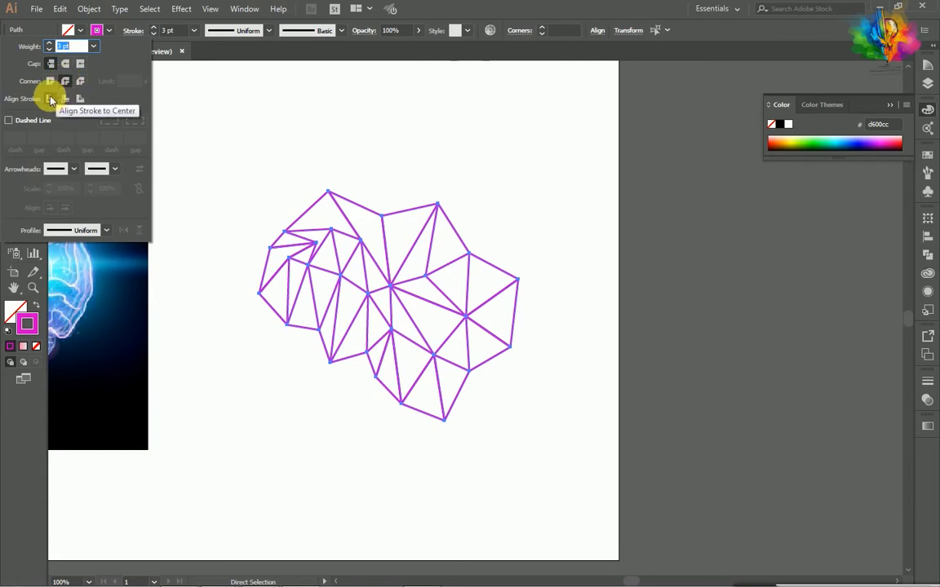
pyautogui.click(235, 108)
pyautogui.click(635, 255)
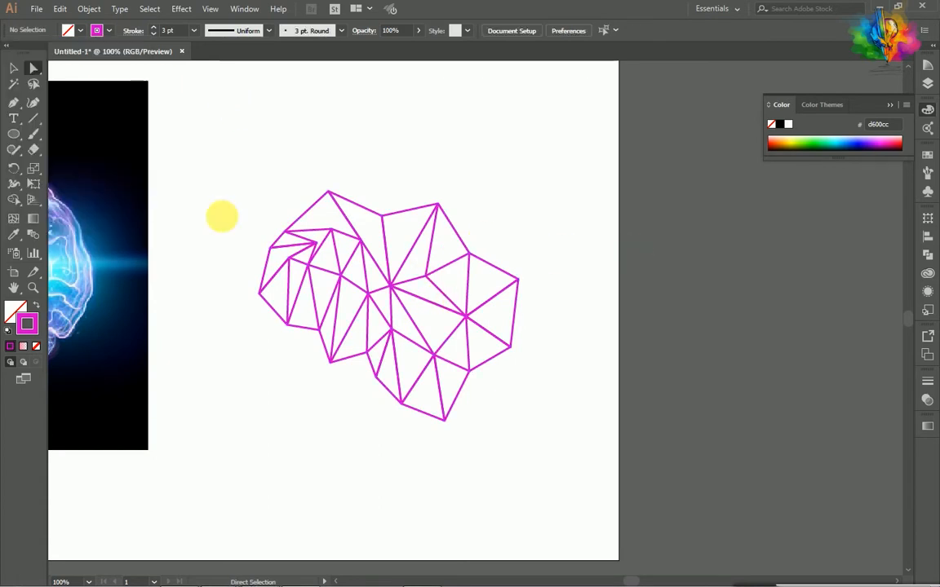
# - Draw a small circle on the blank area above the mesh and fill it with white (ffffff)
pyautogui.click(14, 134)
pyautogui.moveTo(239, 112); pyautogui.dragTo(276, 148)
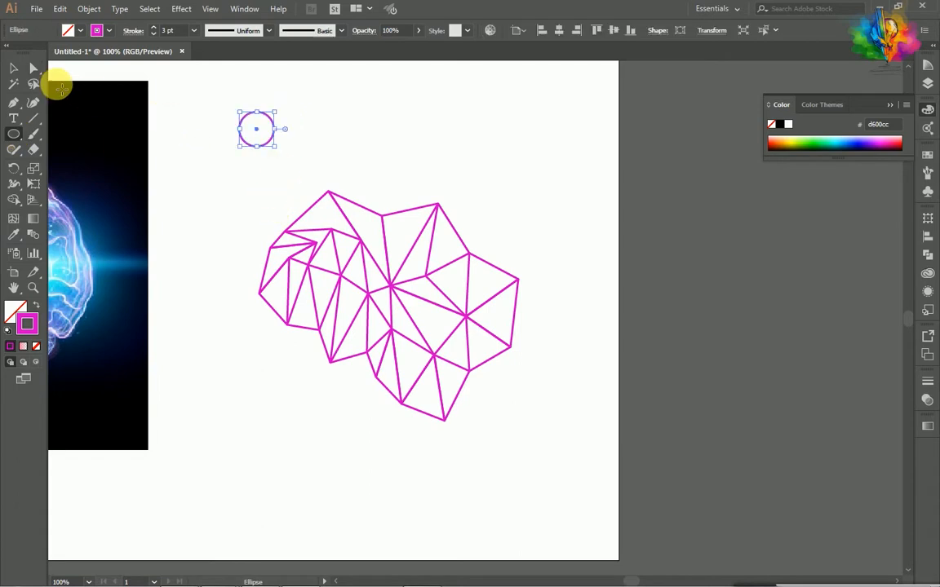
pyautogui.scroll(1, 275, 173)
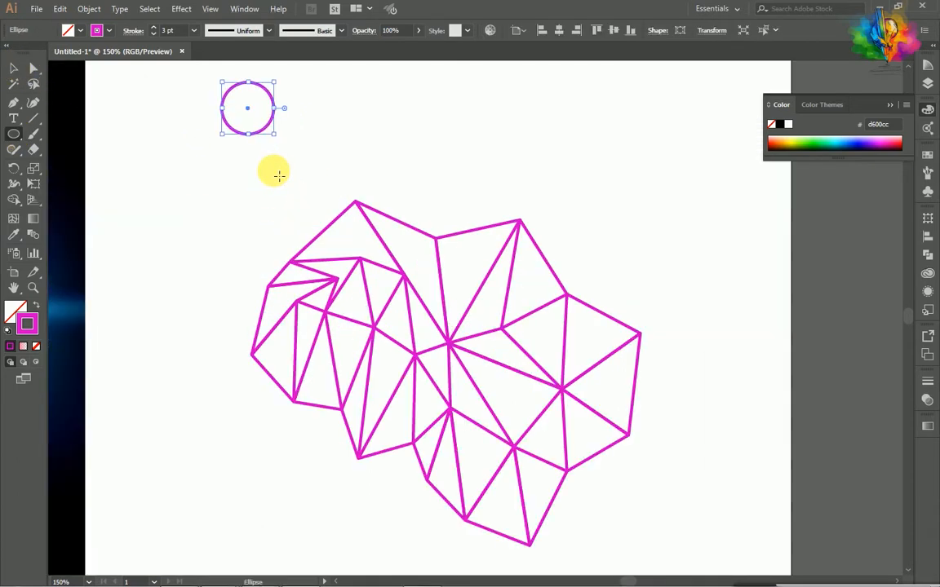
pyautogui.doubleClick(16, 310)
pyautogui.moveTo(654, 180); pyautogui.dragTo(551, 129)
pyautogui.click(840, 149)
pyautogui.click(14, 67)
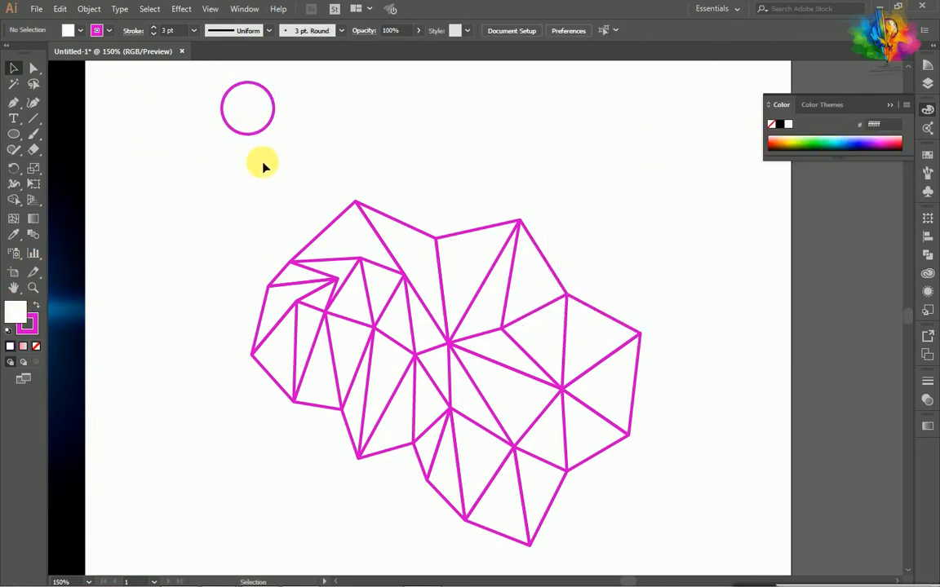
# - Shrink the white circle and place a smaller copy of it to its right
pyautogui.click(222, 96)
pyautogui.moveTo(281, 145)
pyautogui.mouseDown()
pyautogui.moveTo(263, 125)
pyautogui.moveTo(314, 115)
pyautogui.moveTo(331, 129)
pyautogui.moveTo(284, 161)
pyautogui.moveTo(303, 171)
pyautogui.moveTo(258, 139)
pyautogui.mouseUp()
pyautogui.click(330, 112)
pyautogui.click(311, 117)
# - Turn the third circle, below the other two, into a solid magenta dot without a stroke
pyautogui.click(36, 347)
pyautogui.click(34, 330)
pyautogui.click(13, 314)
pyautogui.click(9, 347)
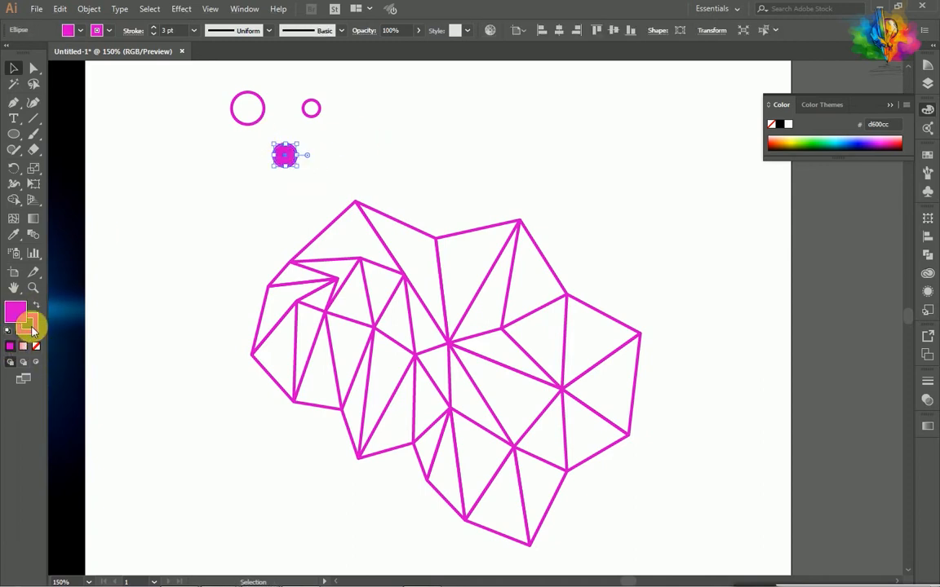
pyautogui.click(294, 200)
# - Place the small white circle on the mesh's upper-left peak and the magenta dot, enlarged to about 27 px, on the inner left vertex
pyautogui.moveTo(330, 127); pyautogui.dragTo(303, 93)
pyautogui.moveTo(315, 112); pyautogui.dragTo(360, 205)
pyautogui.moveTo(280, 161); pyautogui.dragTo(374, 326)
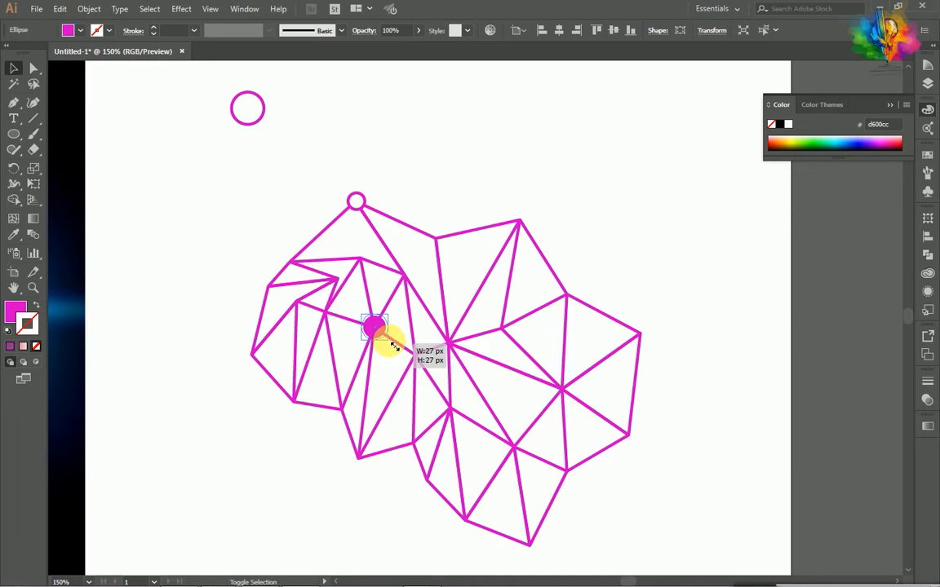
# - Give the magenta dot a white (ffffff) stroke of 3 pt
pyautogui.doubleClick(34, 330)
pyautogui.click(856, 147)
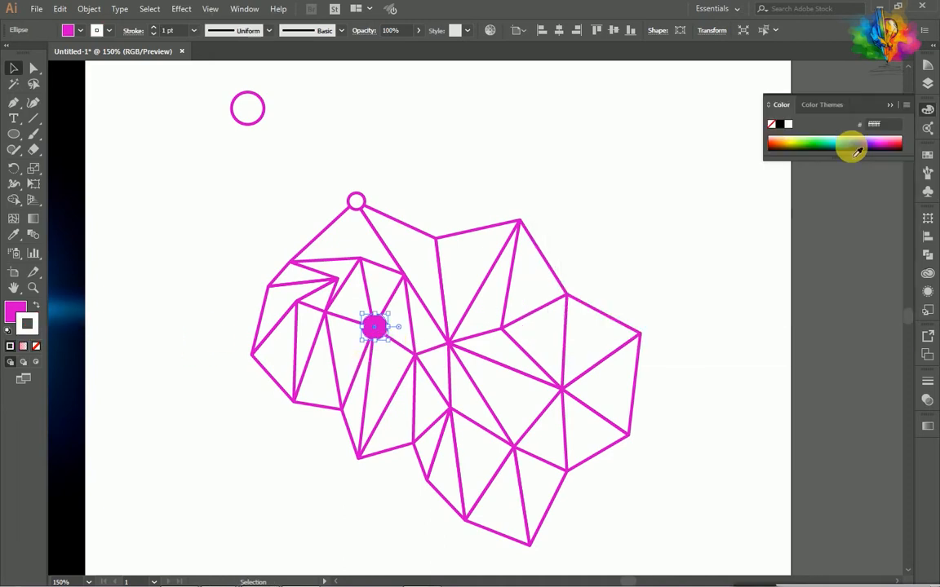
pyautogui.write('3')
pyautogui.press('Return')
pyautogui.click(400, 124)
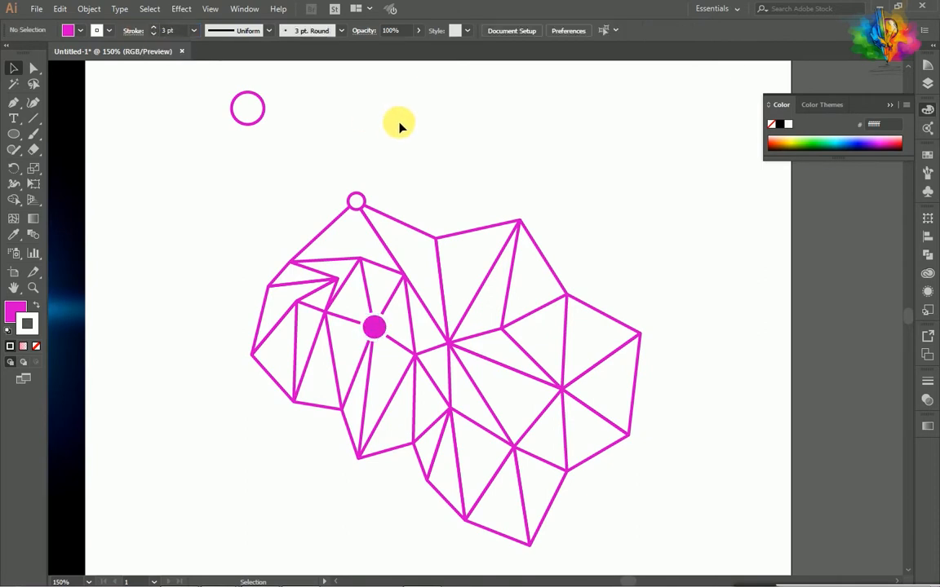
# - Place the large white circle on the mesh's central hub vertex and a copy on the pointed vertex at the lower-left edge
pyautogui.click(250, 123)
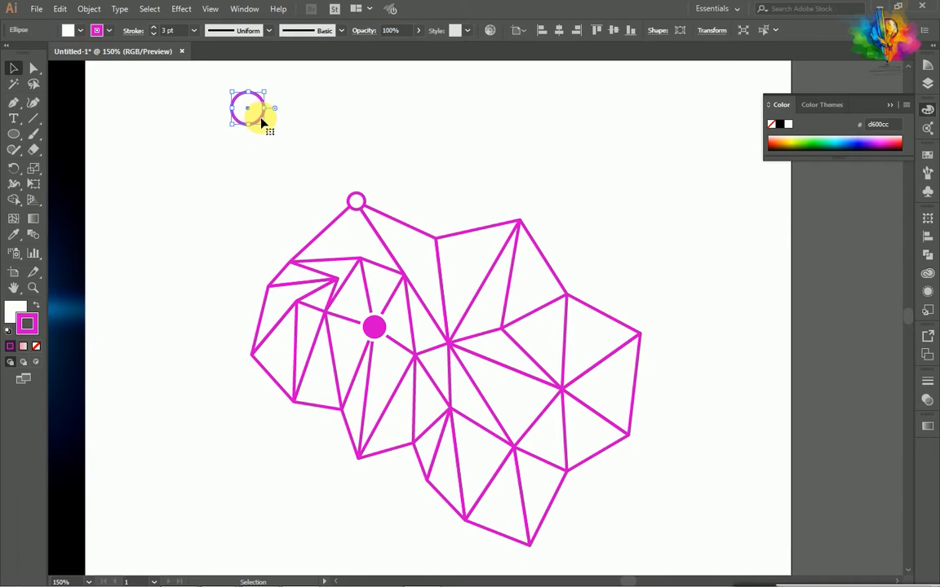
pyautogui.scroll(-1, 307, 226)
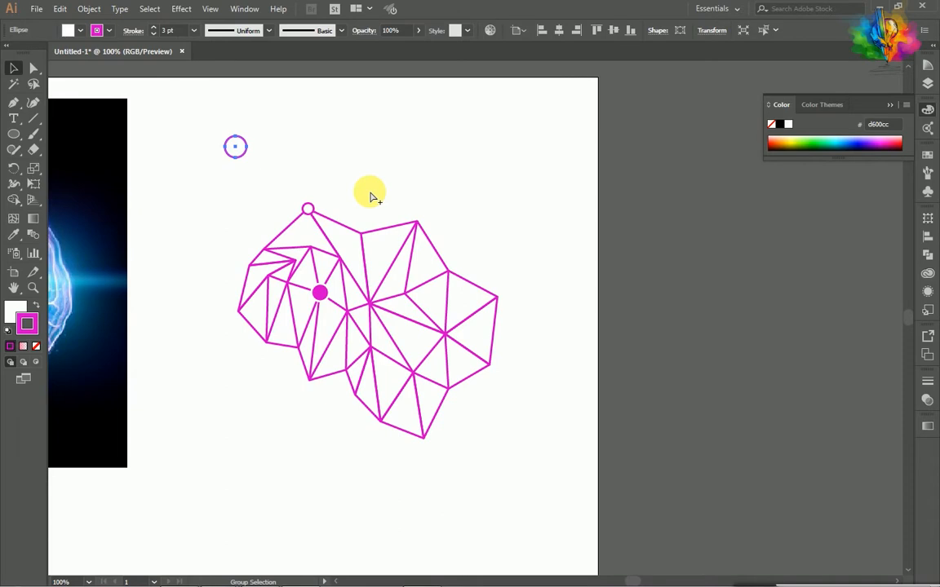
pyautogui.scroll(1, 369, 196)
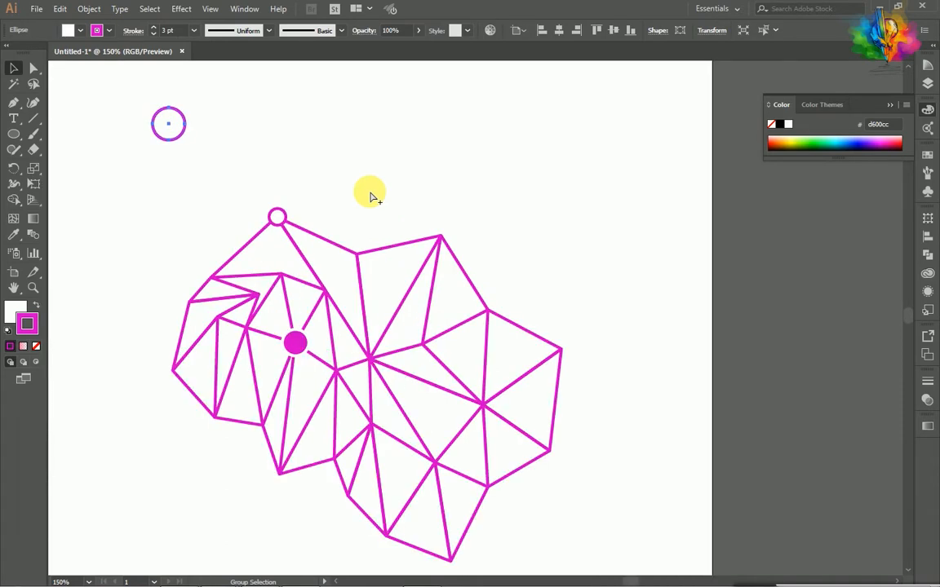
pyautogui.scroll(-1, 369, 195)
pyautogui.click(381, 157)
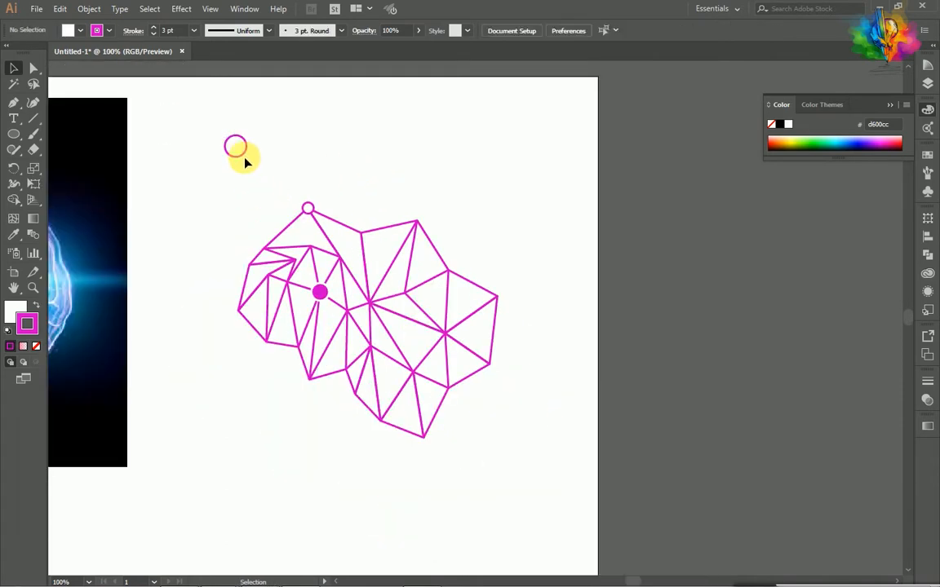
pyautogui.moveTo(242, 152); pyautogui.dragTo(310, 380)
pyautogui.click(492, 238)
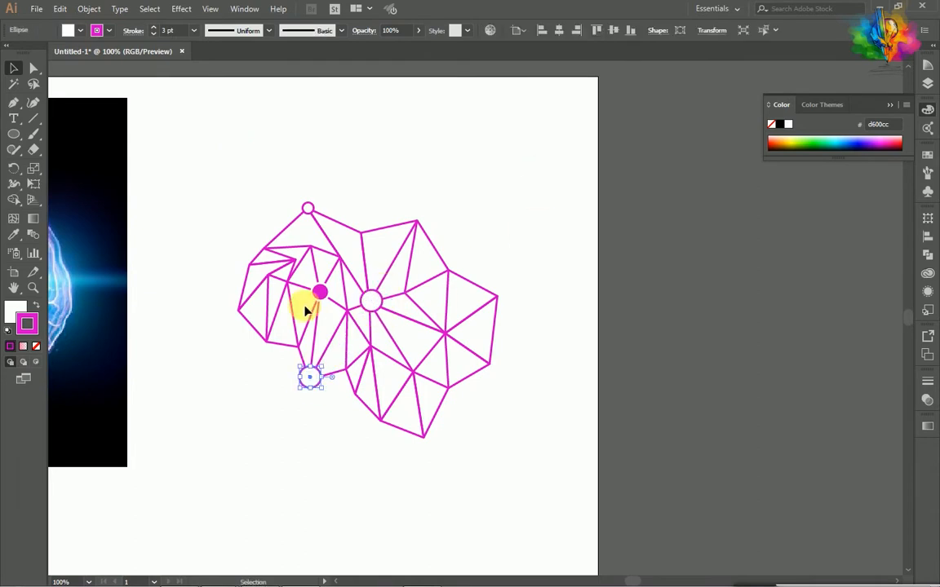
# - Copy the magenta dot onto the mesh's leftmost vertex and, at smaller size, onto two vertices below the central hub
pyautogui.hotkey('shift', 'x')
pyautogui.click(241, 356)
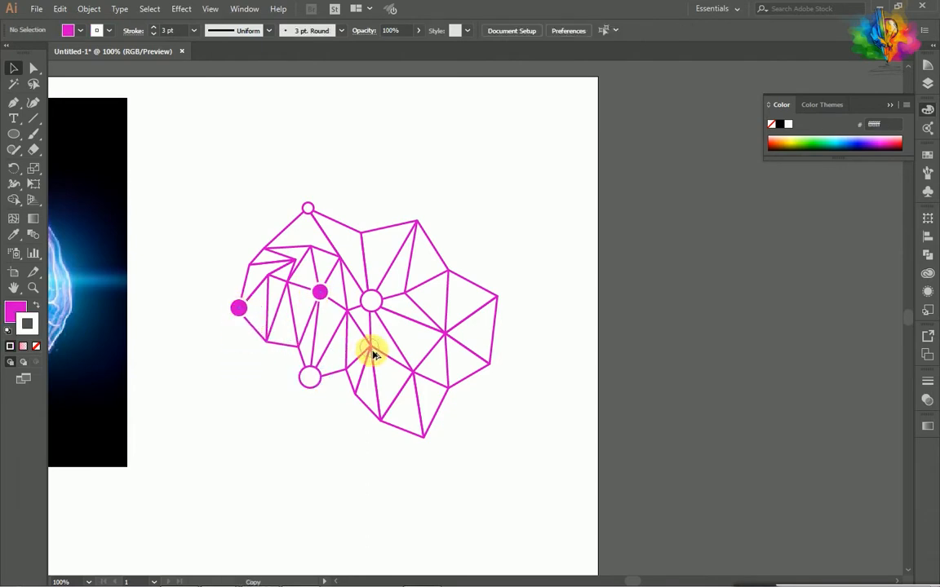
pyautogui.moveTo(374, 355); pyautogui.dragTo(415, 379)
pyautogui.click(496, 364)
pyautogui.click(417, 381)
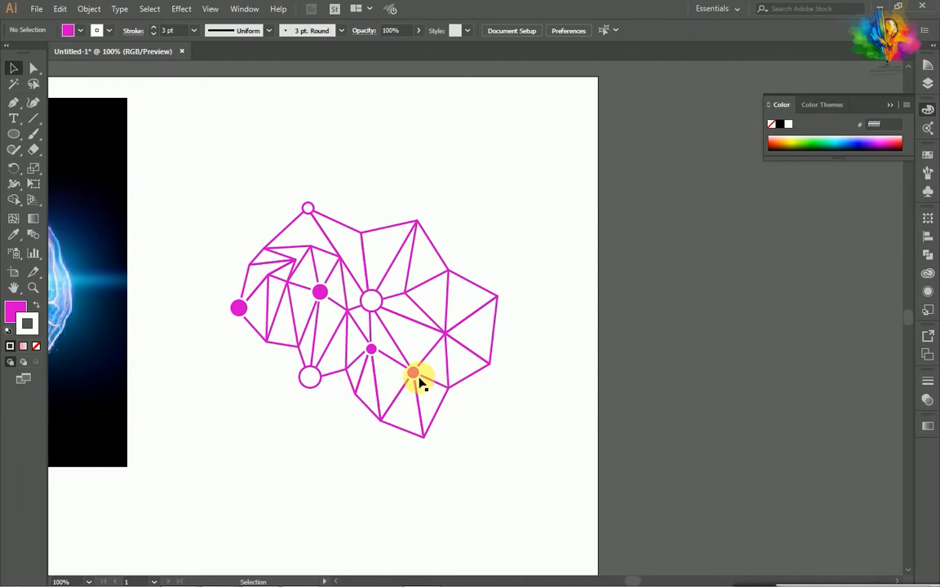
# - Add tiny magenta dots on the vertex right of the hub and the lower-right edge vertex, and shrink the lower inner dot to match
pyautogui.click(407, 294)
pyautogui.moveTo(416, 305); pyautogui.dragTo(413, 301)
pyautogui.click(577, 295)
pyautogui.click(415, 374)
pyautogui.moveTo(423, 382); pyautogui.dragTo(418, 377)
pyautogui.click(576, 419)
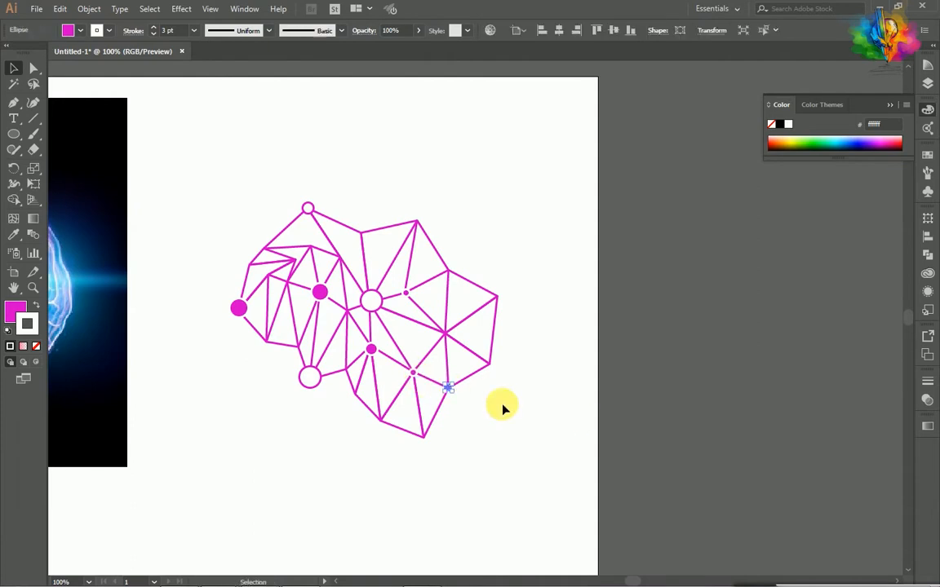
# - Copy the large magenta dot onto the mesh's upper-right peak and onto the hub vertex in its right half
pyautogui.moveTo(295, 287); pyautogui.dragTo(419, 224)
pyautogui.moveTo(427, 231); pyautogui.dragTo(447, 335)
pyautogui.click(472, 219)
# - Copy the small magenta dot onto three vertices in the mesh's upper-left part
pyautogui.moveTo(413, 373); pyautogui.dragTo(174, 233)
pyautogui.scroll(2, 341, 260)
pyautogui.click(325, 252)
pyautogui.click(316, 229)
pyautogui.click(482, 399)
# - Shrink the magenta dot on the edge vertex beside the lower large white circle, and undo the extra copy made on the left
pyautogui.moveTo(341, 483); pyautogui.dragTo(338, 478)
pyautogui.moveTo(350, 488); pyautogui.dragTo(344, 483)
pyautogui.click(352, 492)
pyautogui.moveTo(337, 477); pyautogui.dragTo(183, 289)
pyautogui.click(179, 354)
pyautogui.hotkey('ctrl', 'z')
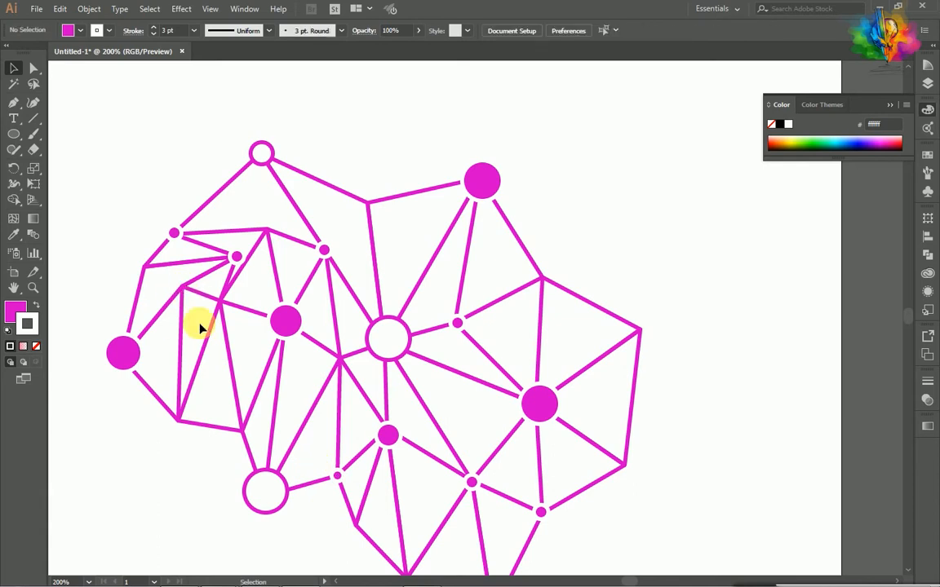
# - Put small white circles with magenta outlines on the lower-left edge vertex and on three vertices in the mesh's upper-left part
pyautogui.scroll(-1, 460, 502)
pyautogui.click(312, 242)
pyautogui.moveTo(311, 454); pyautogui.dragTo(300, 452)
pyautogui.moveTo(315, 460); pyautogui.dragTo(306, 454)
pyautogui.click(310, 464)
pyautogui.moveTo(299, 449); pyautogui.dragTo(253, 344)
pyautogui.moveTo(253, 344); pyautogui.dragTo(223, 325)
pyautogui.click(224, 480)
pyautogui.moveTo(322, 303); pyautogui.dragTo(322, 302)
pyautogui.click(270, 484)
# - Copy a small white circle onto the bottom vertex and the inner vertex above it, and a small magenta dot onto the neighbouring bottom-edge vertex
pyautogui.scroll(-2, 200, 317)
pyautogui.scroll(1, 200, 315)
pyautogui.moveTo(305, 389); pyautogui.dragTo(300, 460)
pyautogui.moveTo(322, 410); pyautogui.dragTo(257, 444)
pyautogui.moveTo(302, 460); pyautogui.dragTo(290, 394)
pyautogui.hotkey('ctrl', 'shift', 'a')
pyautogui.hscroll(-1, 273, 430)
pyautogui.scroll(1, 284, 437)
# - Copy a medium white circle onto one lower-edge and two right-edge vertices, and put a magenta dot on the far-right corner
pyautogui.moveTo(340, 372); pyautogui.dragTo(264, 412)
pyautogui.click(306, 433)
pyautogui.moveTo(254, 402); pyautogui.dragTo(455, 356)
pyautogui.click(479, 382)
pyautogui.moveTo(390, 313); pyautogui.dragTo(474, 265)
pyautogui.click(498, 300)
pyautogui.moveTo(456, 359); pyautogui.dragTo(390, 219)
pyautogui.click(404, 269)
# - Place a small magenta dot on the dip vertex between the mesh's two upper peaks
pyautogui.scroll(1, 404, 269)
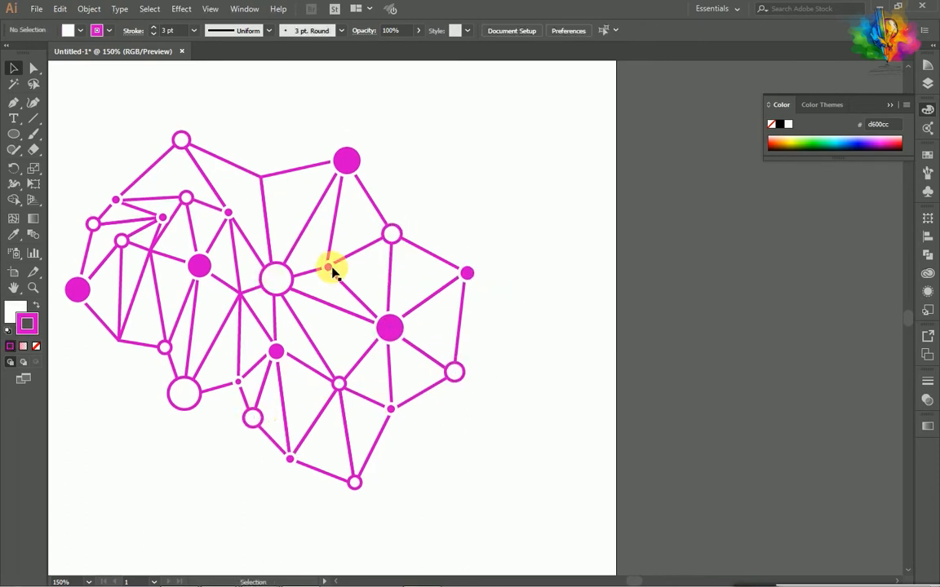
pyautogui.moveTo(266, 177); pyautogui.dragTo(263, 177)
pyautogui.click(471, 226)
# - Scatter copies of the white circles and magenta dots in various sizes around the outside of the mesh
pyautogui.scroll(-2, 469, 214)
pyautogui.scroll(1, 342, 204)
pyautogui.hscroll(1, 344, 211)
pyautogui.moveTo(344, 211); pyautogui.dragTo(341, 170)
pyautogui.moveTo(401, 201); pyautogui.dragTo(232, 351)
pyautogui.moveTo(294, 356); pyautogui.dragTo(417, 160)
pyautogui.moveTo(430, 311); pyautogui.dragTo(250, 177)
pyautogui.moveTo(252, 254); pyautogui.dragTo(297, 155)
pyautogui.moveTo(279, 239); pyautogui.dragTo(201, 231)
pyautogui.moveTo(252, 254); pyautogui.dragTo(189, 249)
pyautogui.moveTo(294, 356); pyautogui.dragTo(373, 429)
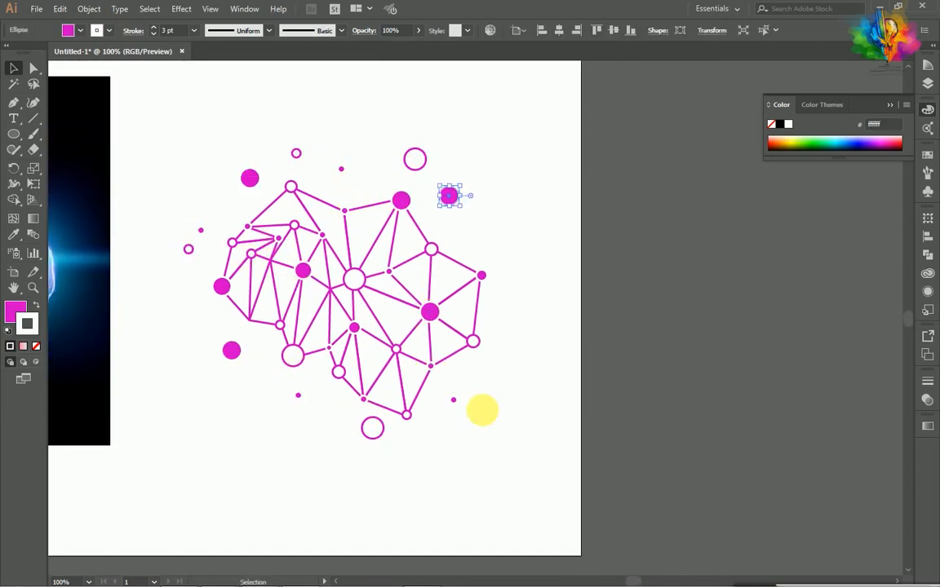
# - Undo the last two changes and move the dip vertex between the two upper peaks upward together with its dot
pyautogui.scroll(-1, 363, 273)
pyautogui.scroll(1, 328, 352)
pyautogui.click(329, 162)
pyautogui.hotkey('ctrl', 'z')
pyautogui.hotkey('ctrl', 'z')
pyautogui.click(603, 145)
pyautogui.press('a')
pyautogui.moveTo(350, 157); pyautogui.dragTo(375, 191)
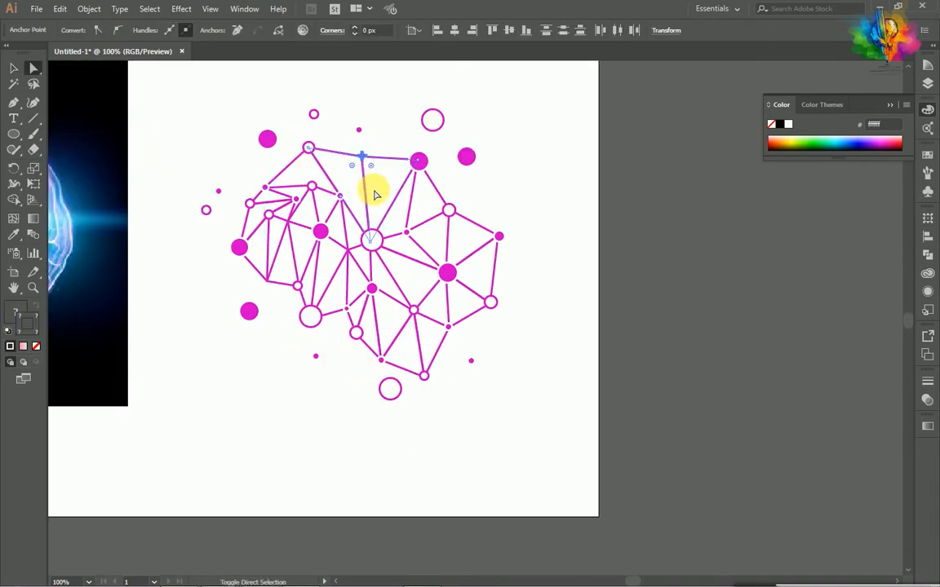
pyautogui.click(510, 228)
pyautogui.hotkey('ctrl', 'j')
# - Move the upper-right edge vertex and its white circle outward, up and to the right, to round the brain's outline
pyautogui.moveTo(438, 197); pyautogui.dragTo(463, 223)
pyautogui.click(539, 212)
pyautogui.hotkey('shift', 'Right')
pyautogui.hotkey('shift', 'Right')
pyautogui.hotkey('shift', 'Up')
pyautogui.hotkey('shift', 'Up')
pyautogui.press('Down')
pyautogui.press('Down')
pyautogui.click(598, 327)
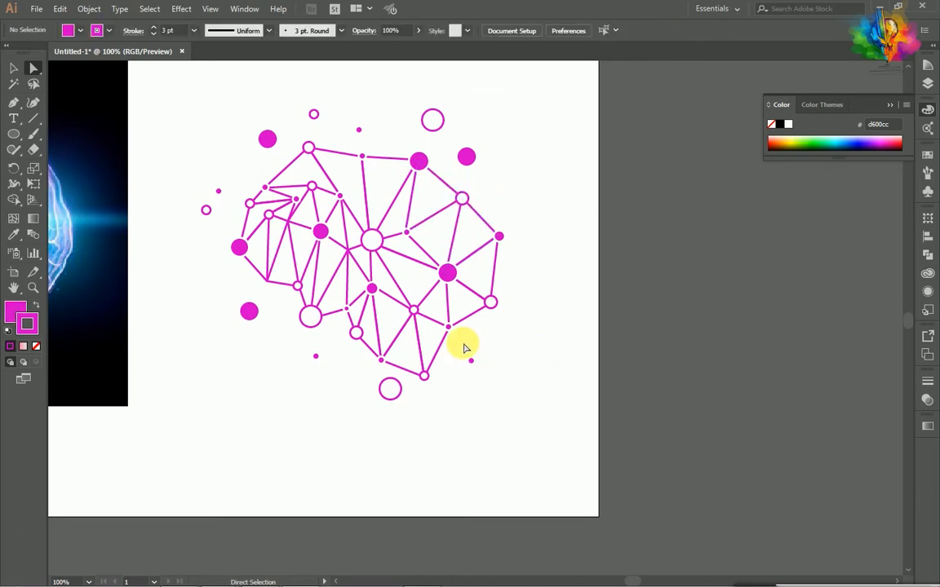
pyautogui.click(449, 328)
pyautogui.click(546, 399)
pyautogui.hotkey('ctrl', '-')
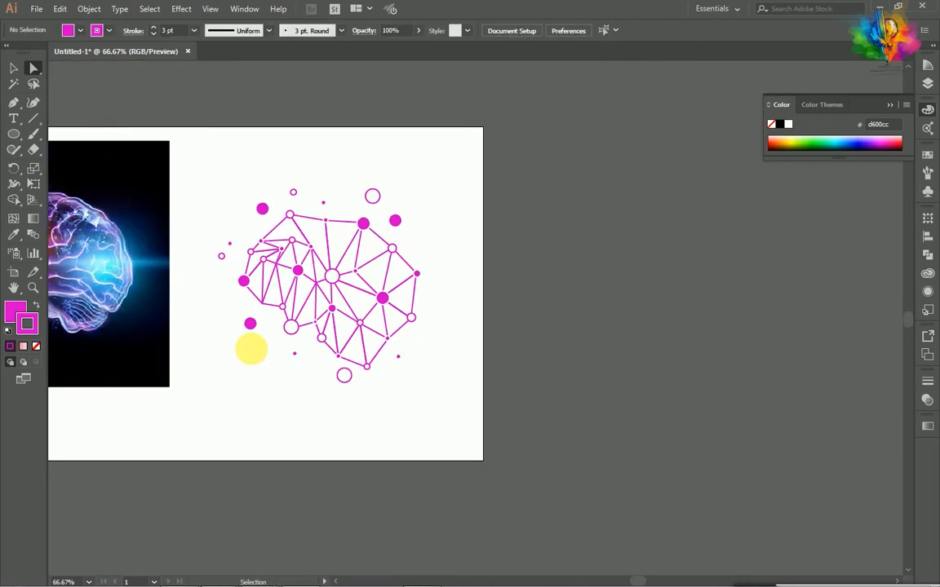
pyautogui.hscroll(5, 253, 355)
pyautogui.scroll(-6, 254, 354)
pyautogui.hscroll(-6, 255, 347)
pyautogui.scroll(4, 261, 343)
pyautogui.scroll(2, 355, 365)
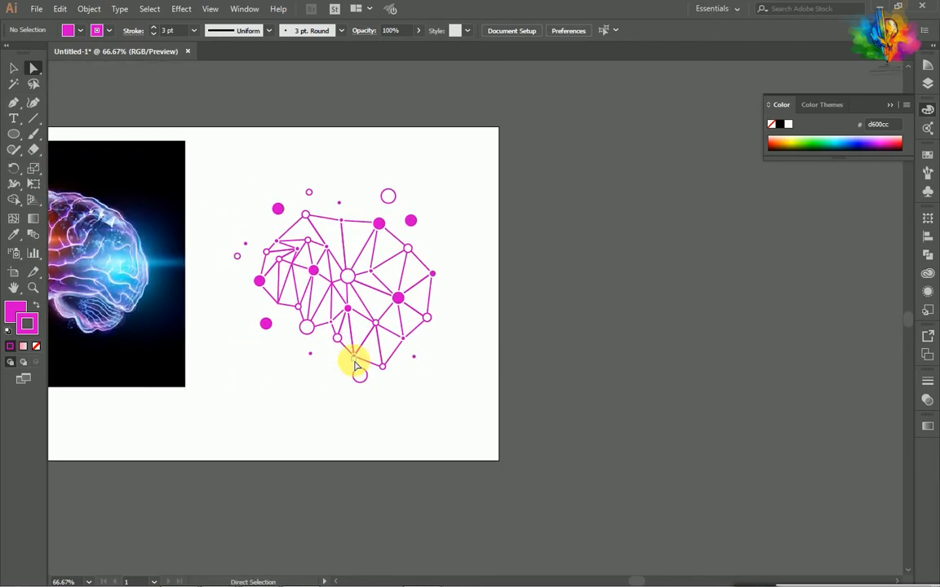
pyautogui.moveTo(443, 388)
pyautogui.mouseDown()
pyautogui.moveTo(224, 176)
pyautogui.moveTo(228, 165)
pyautogui.mouseUp()
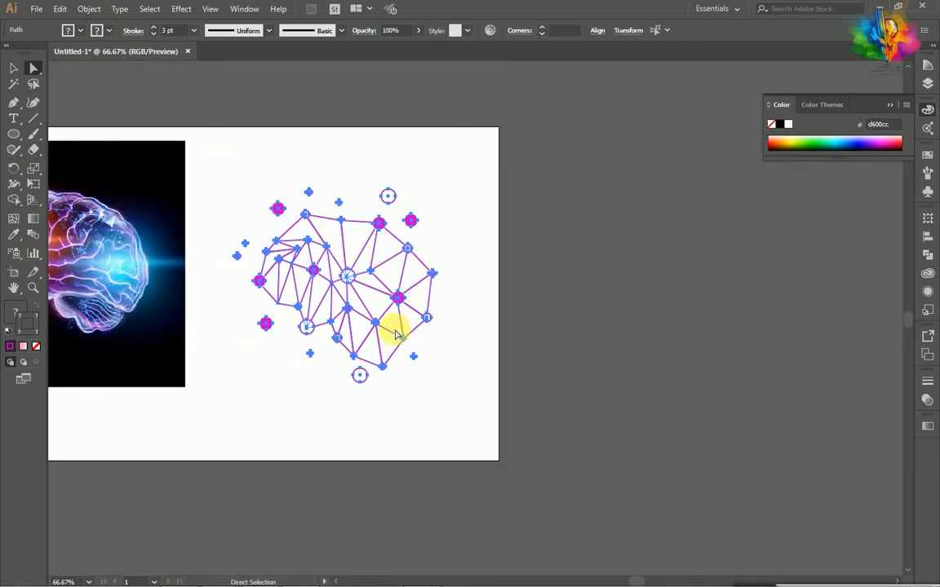
pyautogui.hscroll(-3, 196, 305)
pyautogui.click(694, 233)
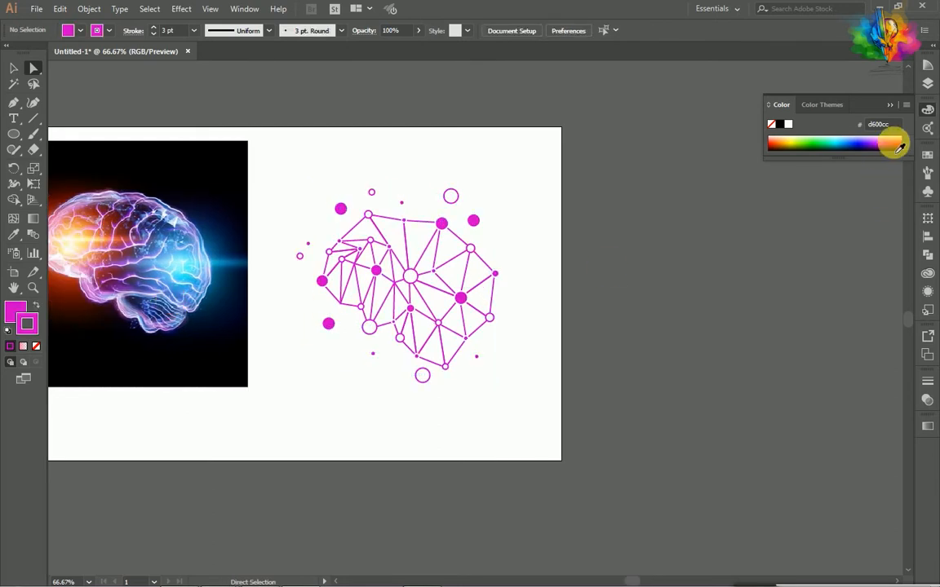
# - Unlock the linked brain photo in Layer 1 and move it off the artboard, above it
pyautogui.click(927, 85)
pyautogui.click(731, 79)
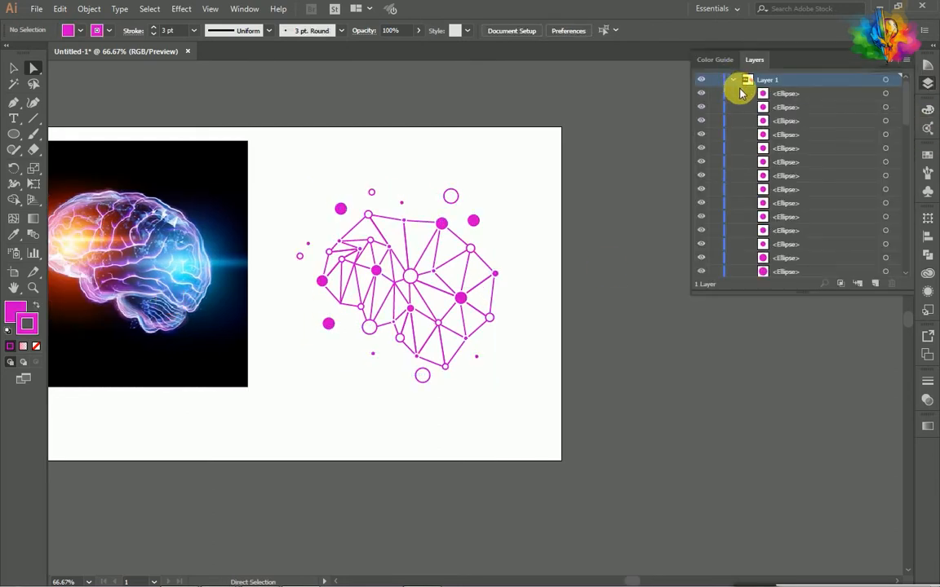
pyautogui.moveTo(906, 118); pyautogui.dragTo(913, 272)
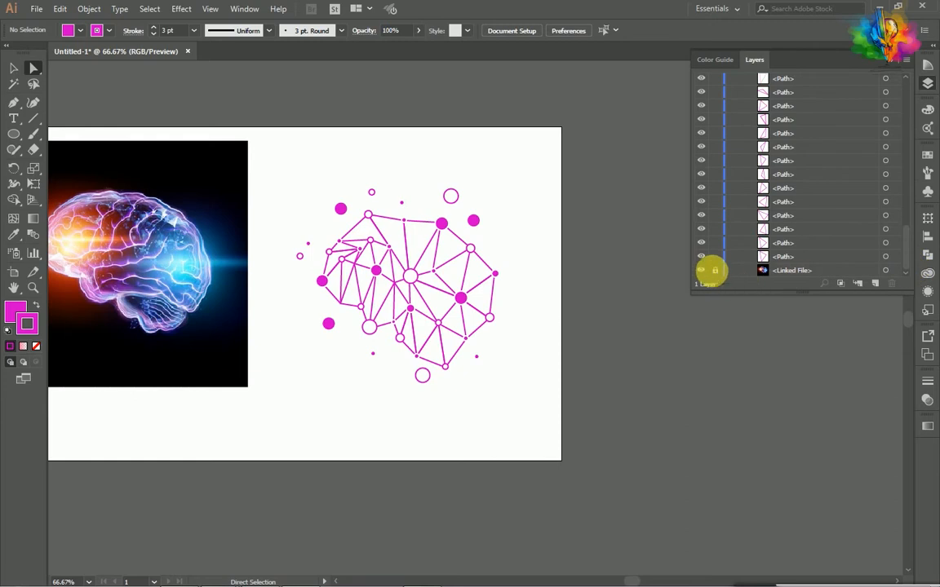
pyautogui.click(720, 272)
pyautogui.scroll(-2, 266, 295)
pyautogui.moveTo(194, 296); pyautogui.dragTo(233, 128)
# - Select the whole brain artwork and place a duplicate outside the artboard, to its upper right
pyautogui.moveTo(377, 359); pyautogui.dragTo(274, 233)
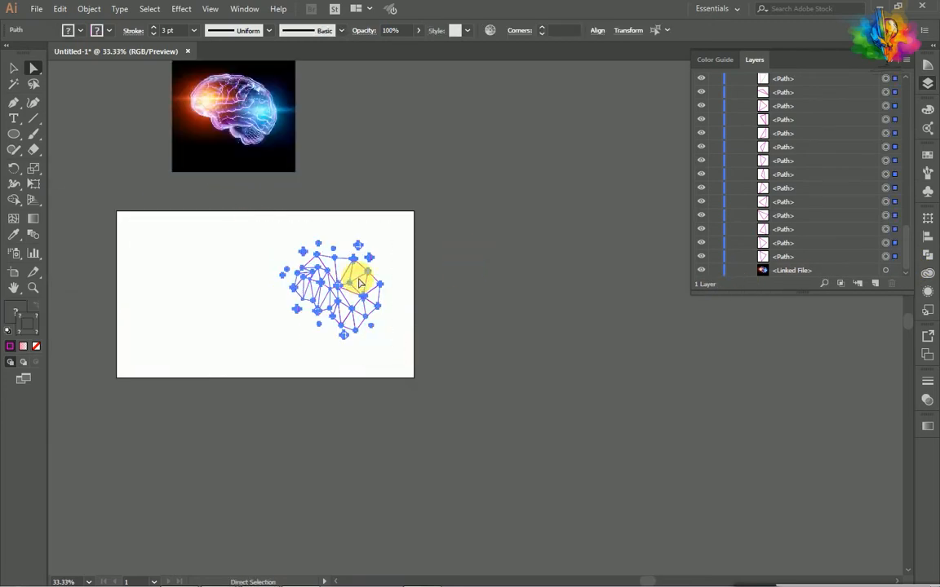
pyautogui.press('v')
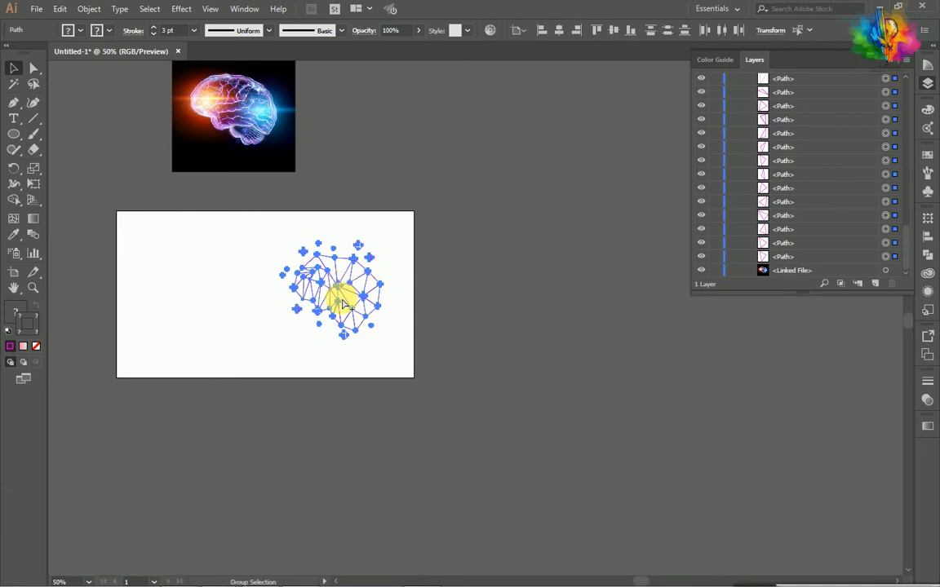
pyautogui.scroll(1, 338, 294)
pyautogui.moveTo(331, 279); pyautogui.dragTo(530, 155)
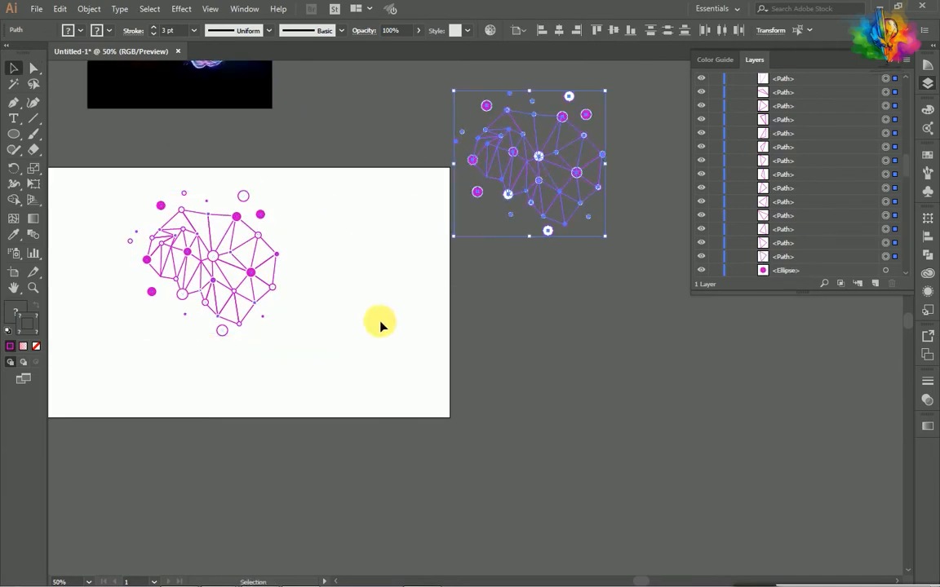
pyautogui.click(324, 310)
# - Try to scale down the brain artwork on the artboard with its live strokes, and undo the scaling
pyautogui.hscroll(-1, 292, 316)
pyautogui.scroll(2, 288, 315)
pyautogui.hscroll(-2, 290, 319)
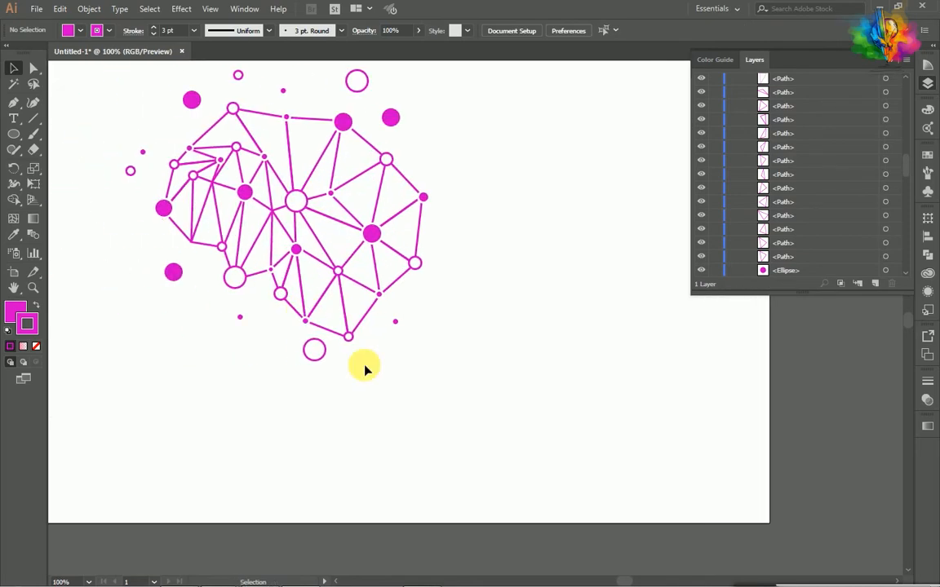
pyautogui.scroll(2, 299, 331)
pyautogui.moveTo(530, 476); pyautogui.dragTo(91, 123)
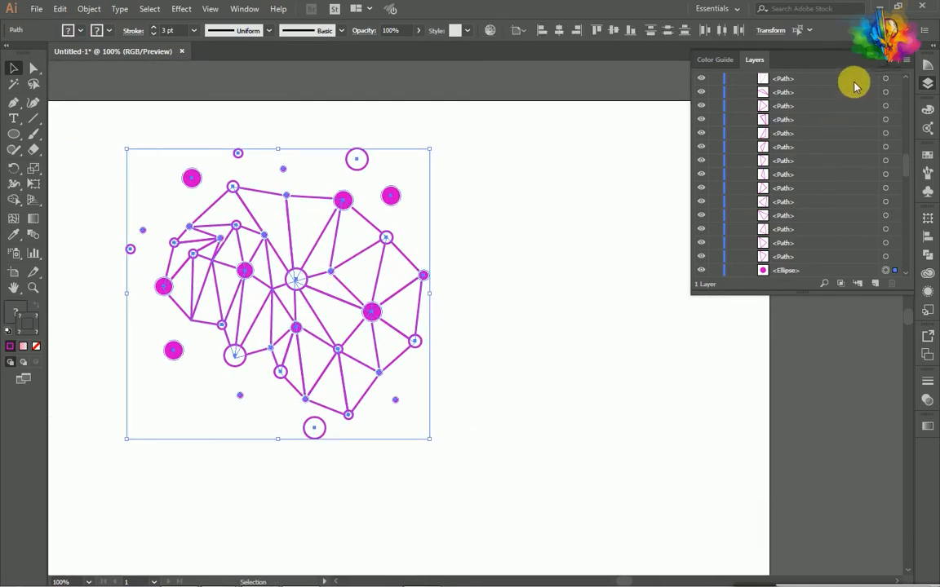
pyautogui.click(893, 61)
pyautogui.moveTo(432, 152); pyautogui.dragTo(369, 210)
pyautogui.click(487, 399)
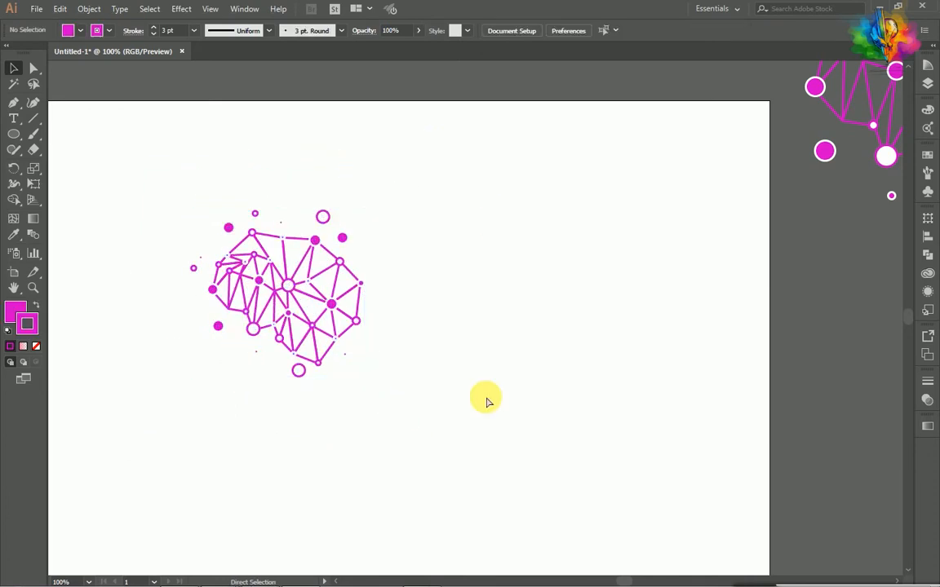
pyautogui.hotkey('ctrl', 'z')
pyautogui.click(495, 367)
# - Reposition the brain artwork near the middle of the artboard
pyautogui.scroll(-2, 494, 365)
pyautogui.moveTo(504, 438); pyautogui.dragTo(223, 218)
pyautogui.moveTo(462, 401); pyautogui.dragTo(480, 412)
pyautogui.click(518, 394)
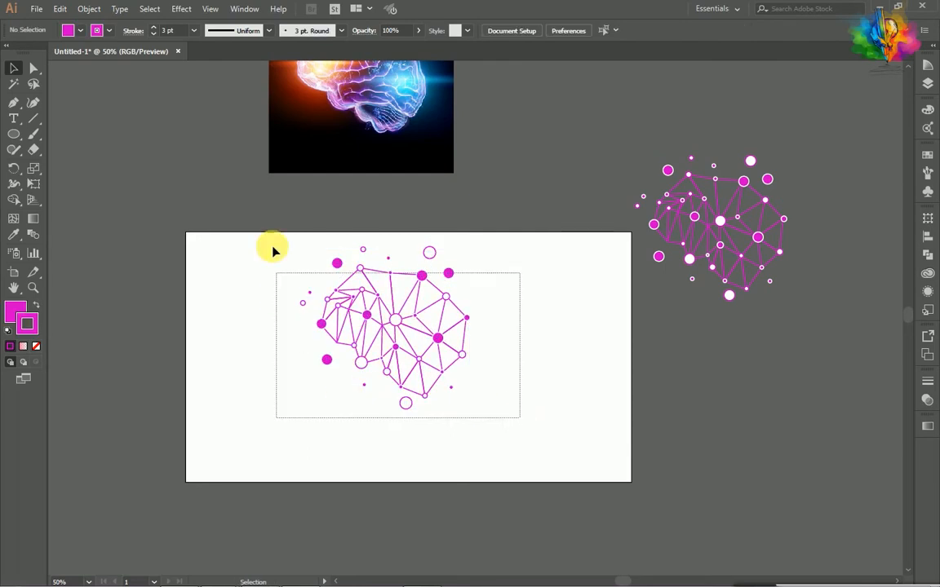
# - Expand all paths and circles of the brain artwork on the artboard into filled shapes
pyautogui.moveTo(281, 298); pyautogui.dragTo(244, 217)
pyautogui.click(88, 12)
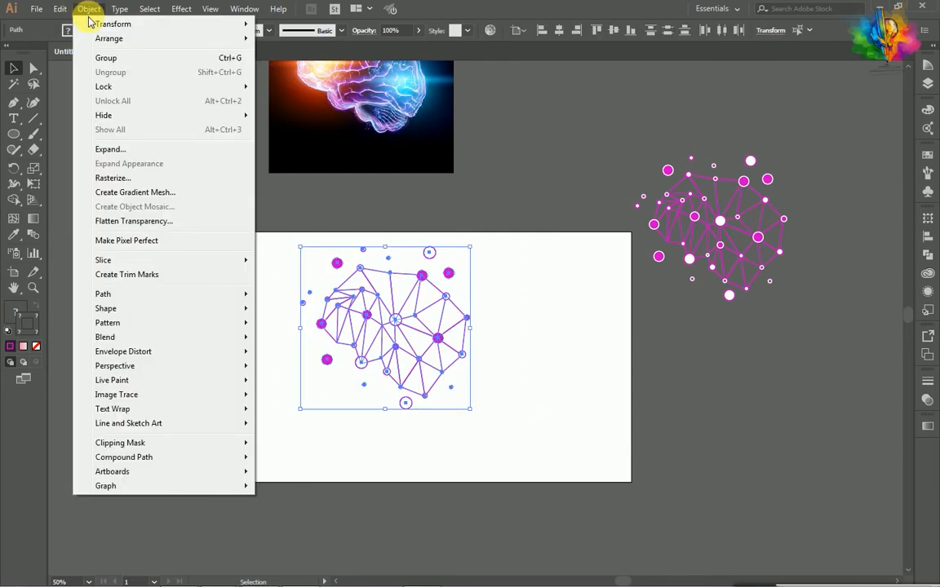
pyautogui.moveTo(110, 310)
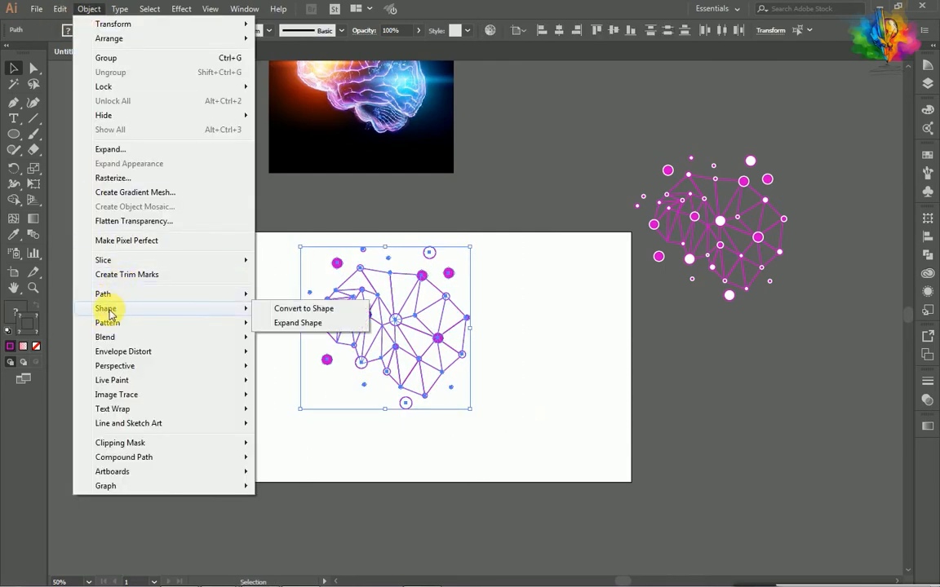
pyautogui.click(106, 150)
pyautogui.click(420, 372)
pyautogui.click(559, 371)
# - Scale the expanded brain artwork to a bit less than half its size and position it in the artboard's upper middle
pyautogui.moveTo(506, 413); pyautogui.dragTo(281, 237)
pyautogui.moveTo(471, 247); pyautogui.dragTo(424, 291)
pyautogui.click(521, 294)
pyautogui.scroll(1, 421, 367)
pyautogui.moveTo(457, 378); pyautogui.dragTo(313, 247)
pyautogui.moveTo(367, 294); pyautogui.dragTo(362, 254)
pyautogui.click(480, 297)
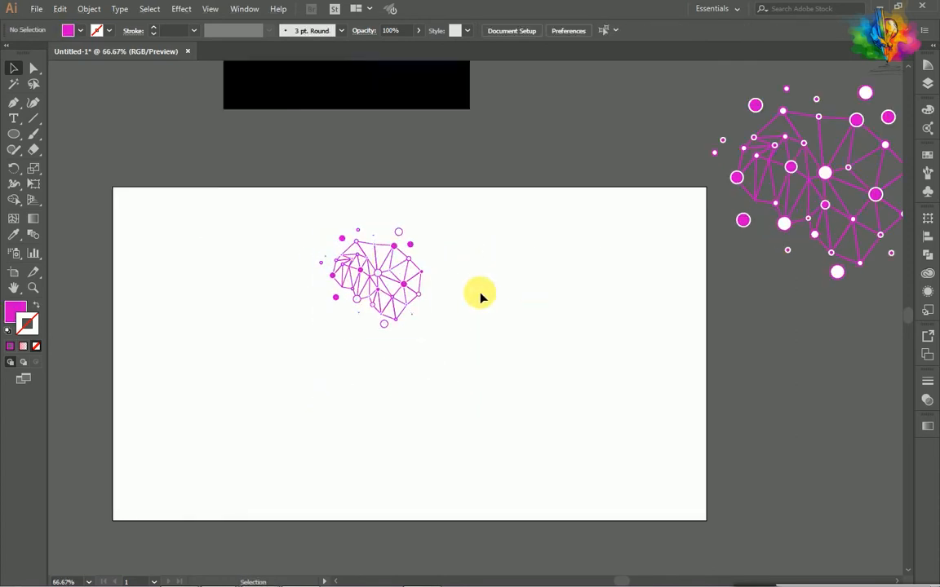
pyautogui.moveTo(444, 357); pyautogui.dragTo(287, 205)
pyautogui.moveTo(378, 268); pyautogui.dragTo(383, 307)
pyautogui.click(440, 292)
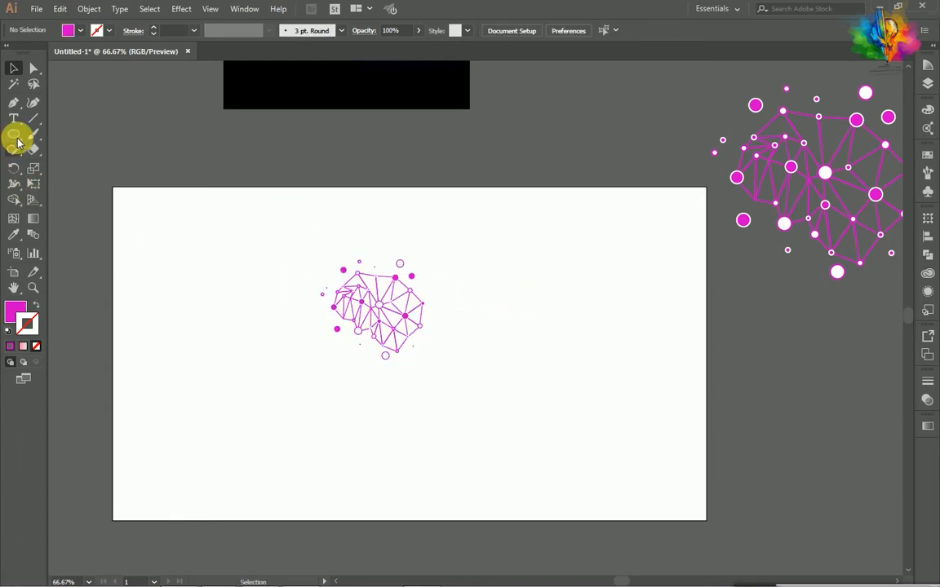
# - Add a text line reading "Digitalbrain" below the brain artwork on the artboard
pyautogui.click(341, 401)
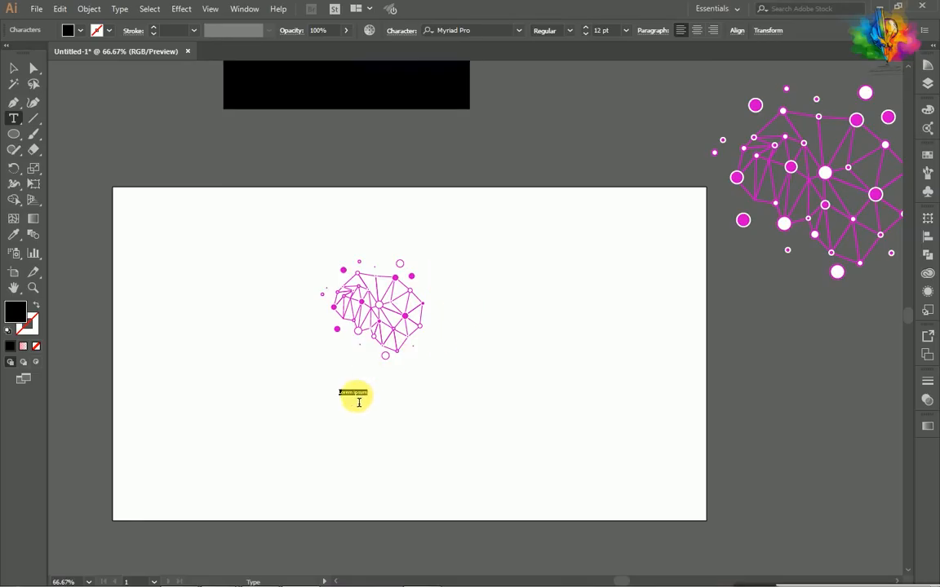
pyautogui.scroll(3, 360, 401)
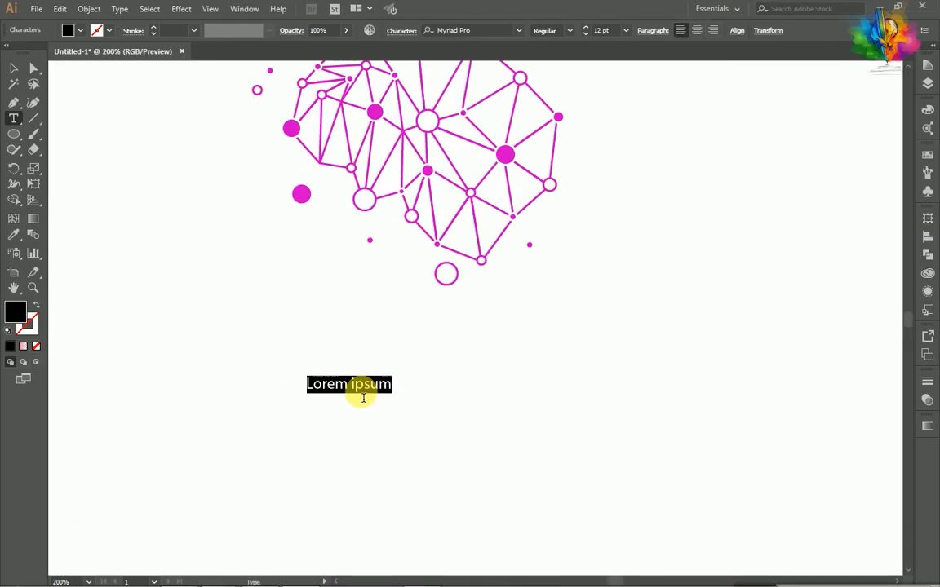
pyautogui.press('BackSpace')
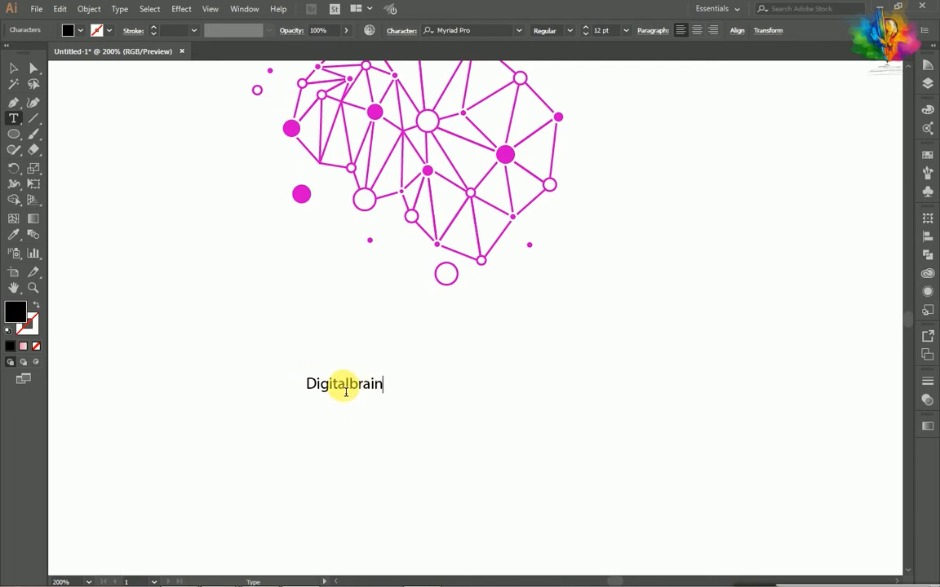
# - Set the font of the whole "Digitalbrain" text line to Montserrat Bold
pyautogui.doubleClick(344, 385)
pyautogui.click(476, 30)
pyautogui.press('BackSpace')
pyautogui.write('mon')
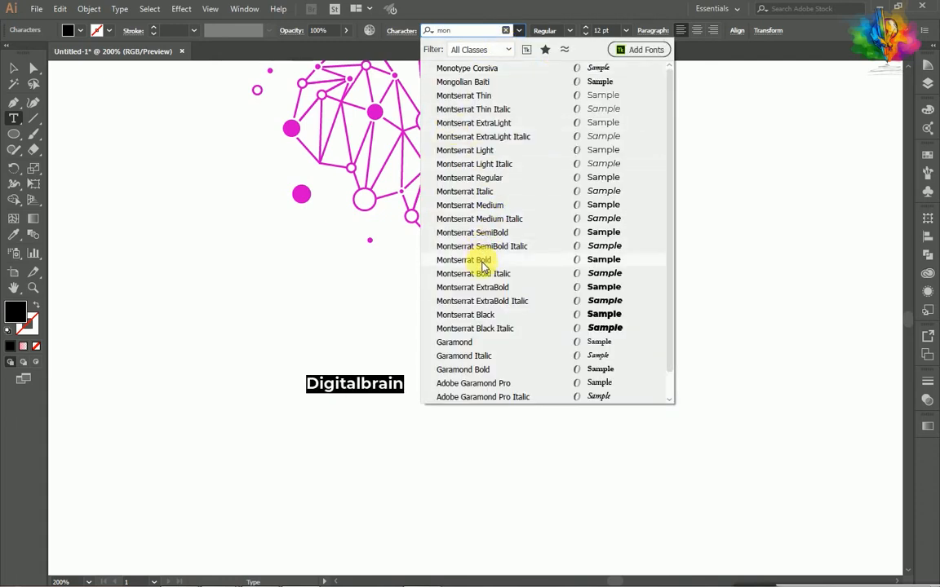
pyautogui.click(483, 266)
pyautogui.click(13, 68)
pyautogui.click(376, 351)
# - Set the "Digital" part of the text line to the Montserrat Regular weight
pyautogui.press('t')
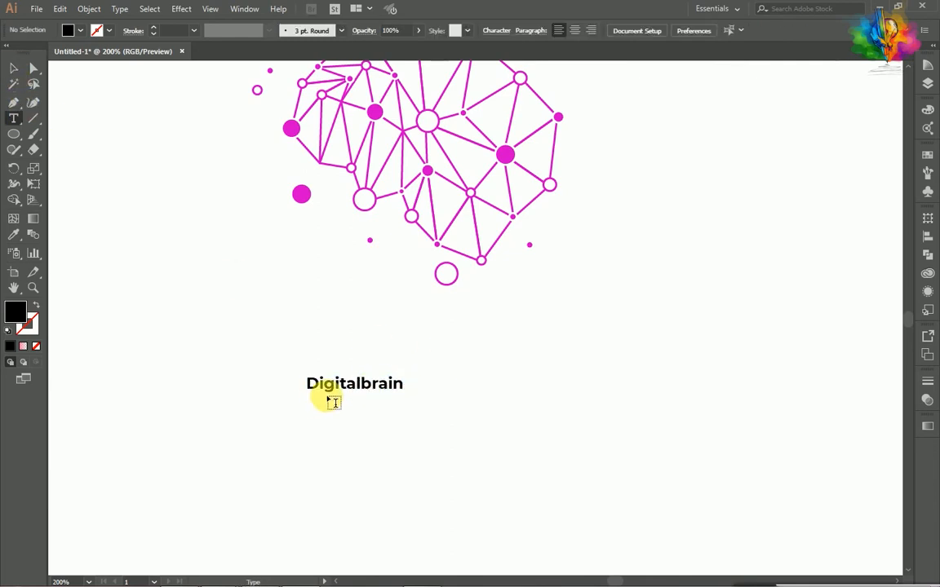
pyautogui.moveTo(359, 384); pyautogui.dragTo(306, 384)
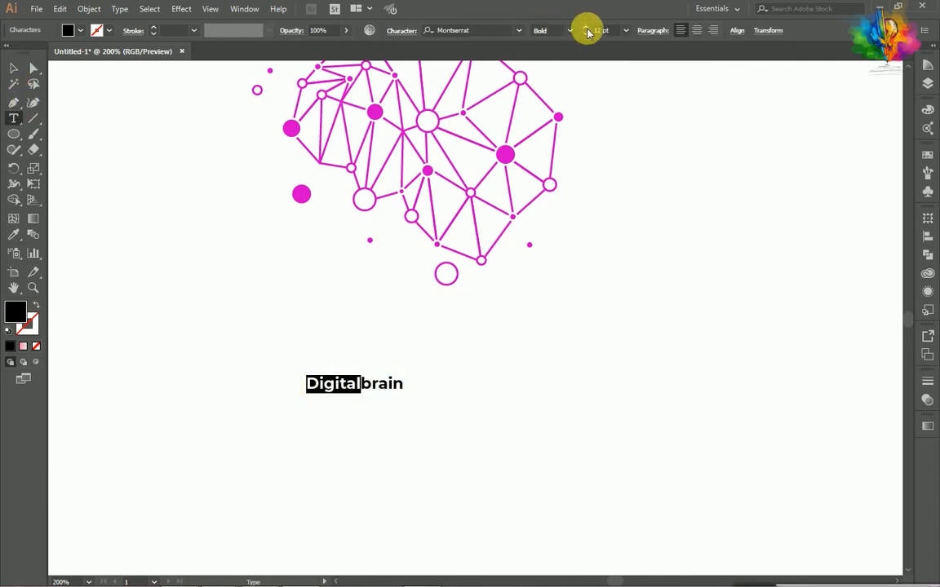
pyautogui.click(566, 29)
pyautogui.click(566, 161)
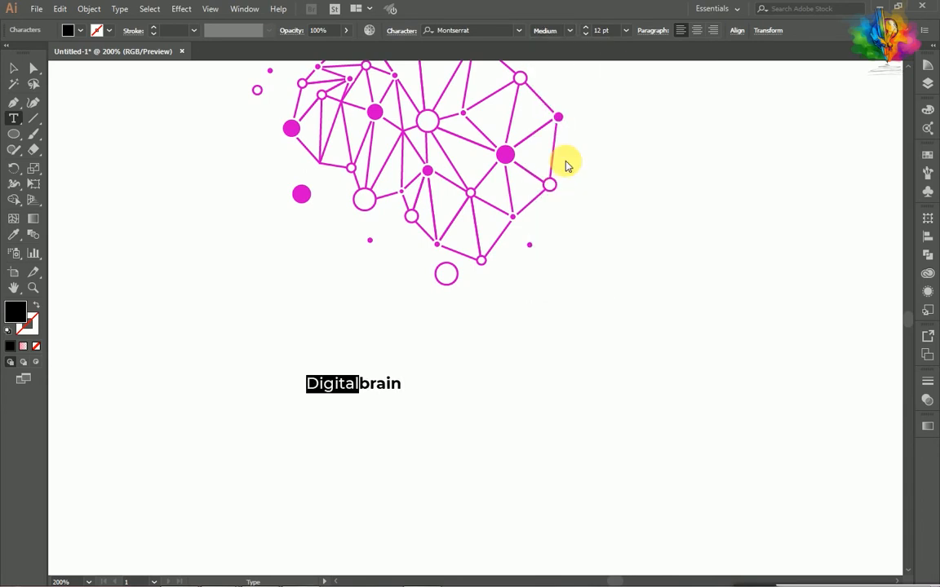
pyautogui.click(567, 29)
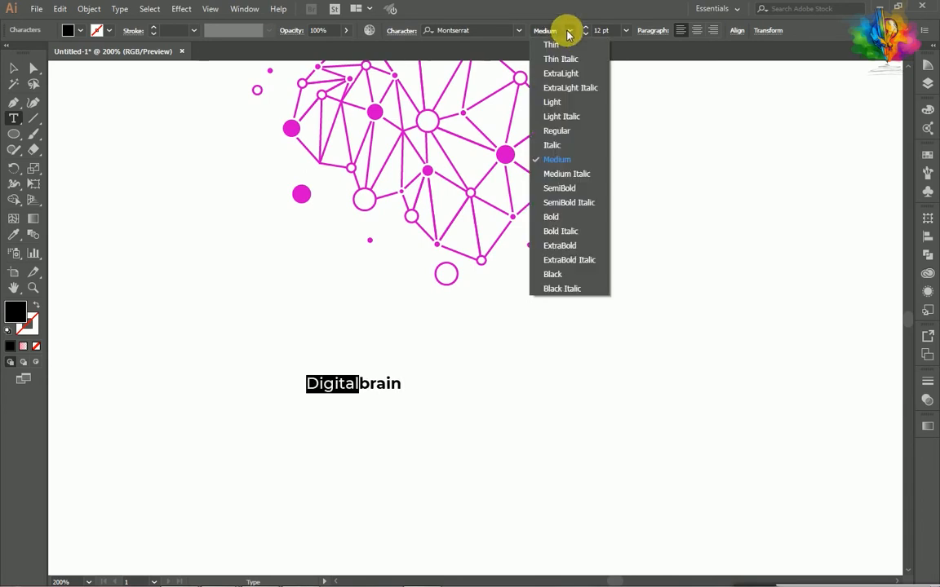
pyautogui.click(568, 136)
# - Set the "brain" part of the text line to ExtraBold and capitalise its first letter
pyautogui.moveTo(360, 390); pyautogui.dragTo(407, 388)
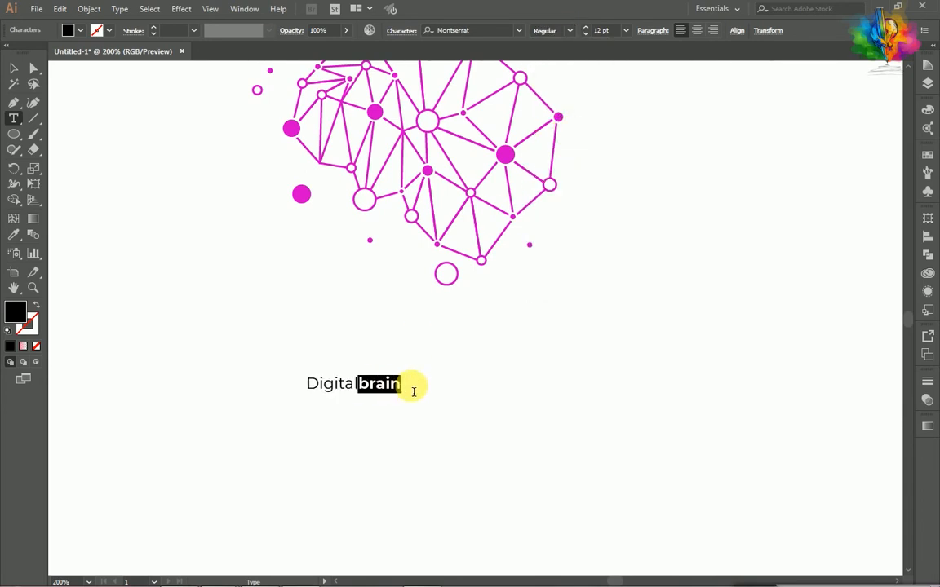
pyautogui.click(568, 31)
pyautogui.click(559, 246)
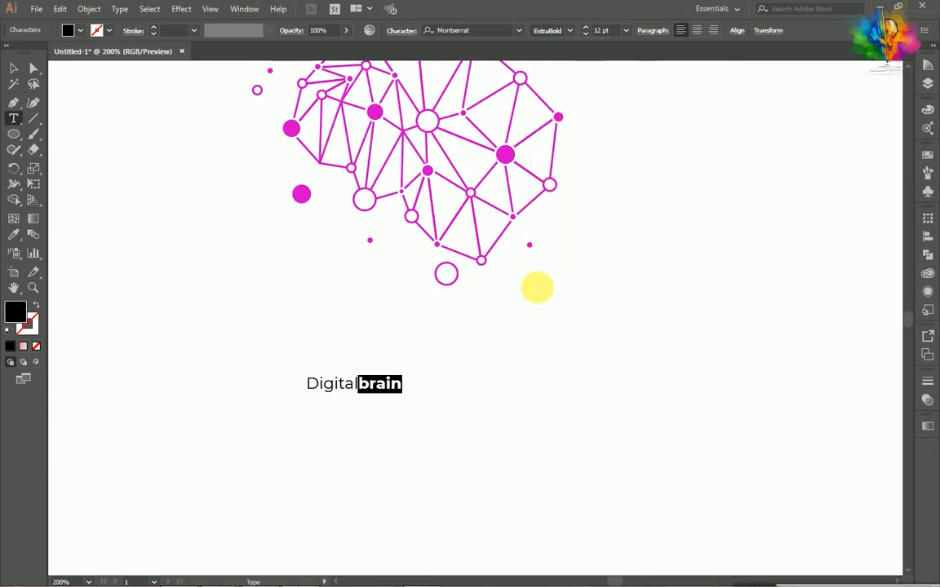
pyautogui.click(371, 392)
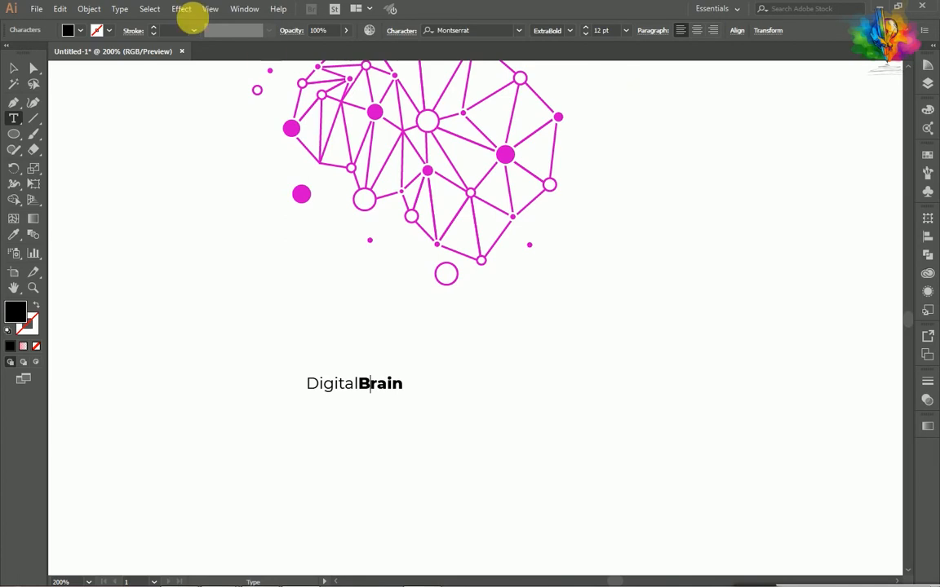
# - Enlarge the "DigitalBrain" text to about 70 pt and place it just beneath the brain artwork
pyautogui.click(13, 67)
pyautogui.moveTo(339, 391); pyautogui.dragTo(349, 356)
pyautogui.hotkey('ctrl', '-')
pyautogui.moveTo(408, 374); pyautogui.dragTo(496, 383)
pyautogui.scroll(-1, 654, 338)
pyautogui.scroll(-1, 550, 343)
pyautogui.hscroll(2, 550, 343)
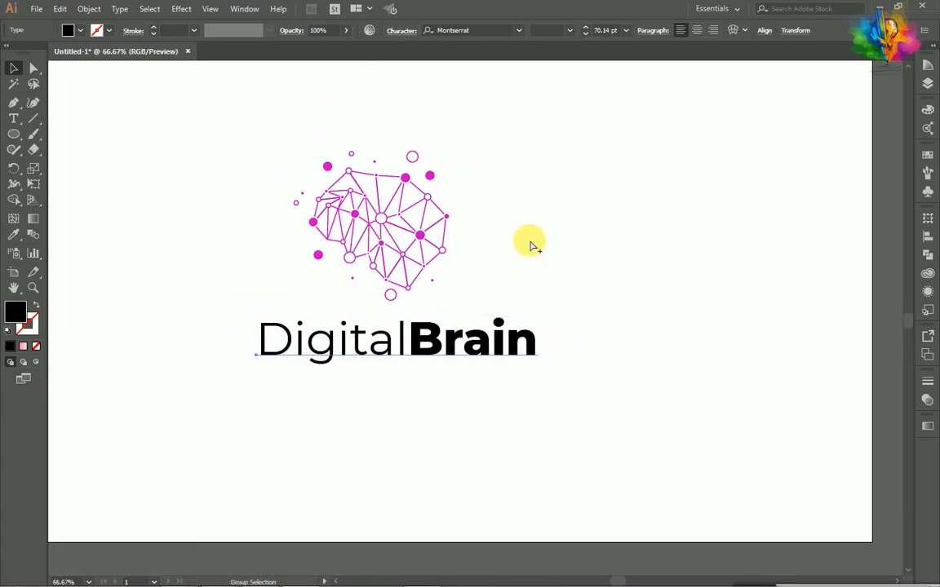
pyautogui.scroll(-1, 530, 245)
pyautogui.hscroll(1, 534, 245)
pyautogui.click(577, 249)
# - Nudge the "DigitalBrain" text slightly to the right and up, closer to the brain artwork
pyautogui.click(416, 312)
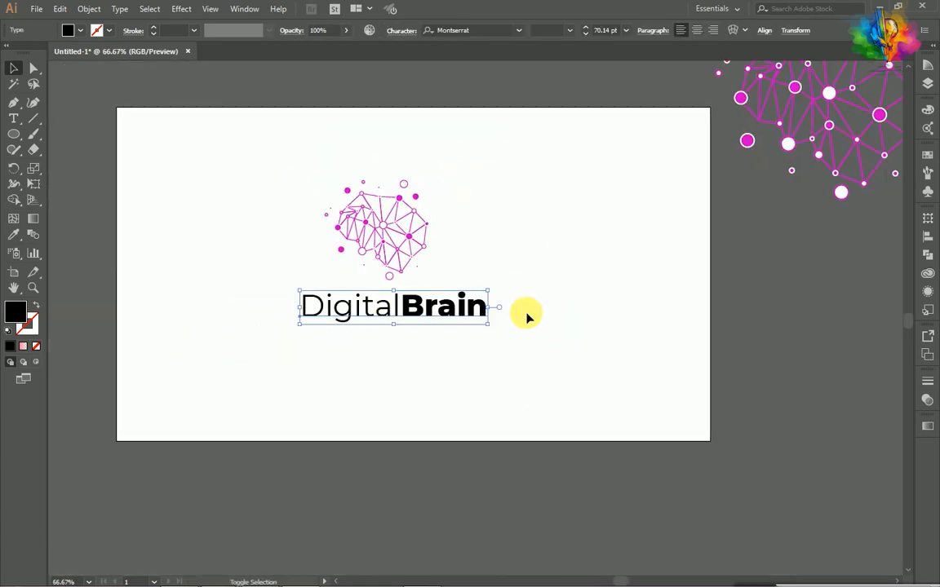
pyautogui.hotkey('shift', 'Right')
pyautogui.hotkey('shift', 'Up')
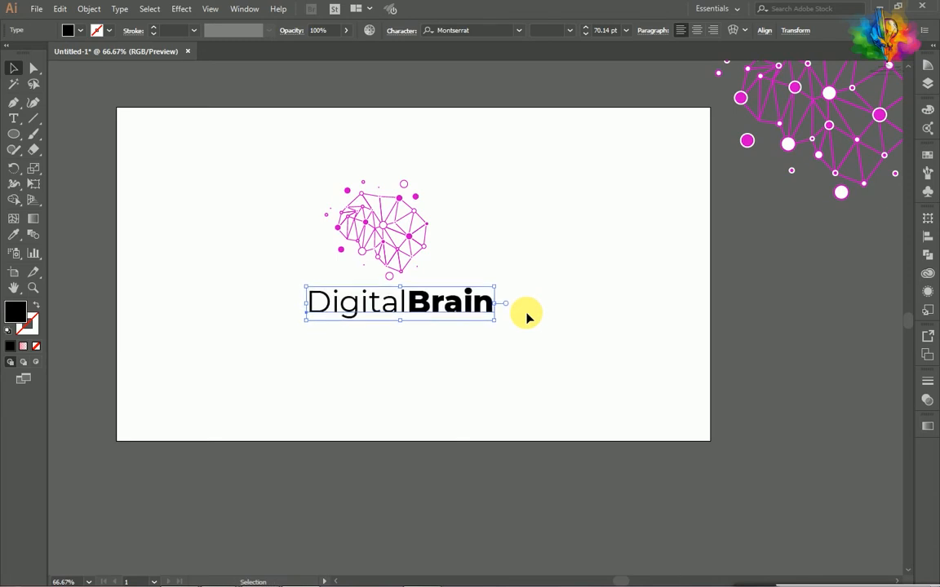
# - Select the brain artwork together with the text and centre both horizontally on the artboard
pyautogui.moveTo(294, 163); pyautogui.dragTo(400, 214)
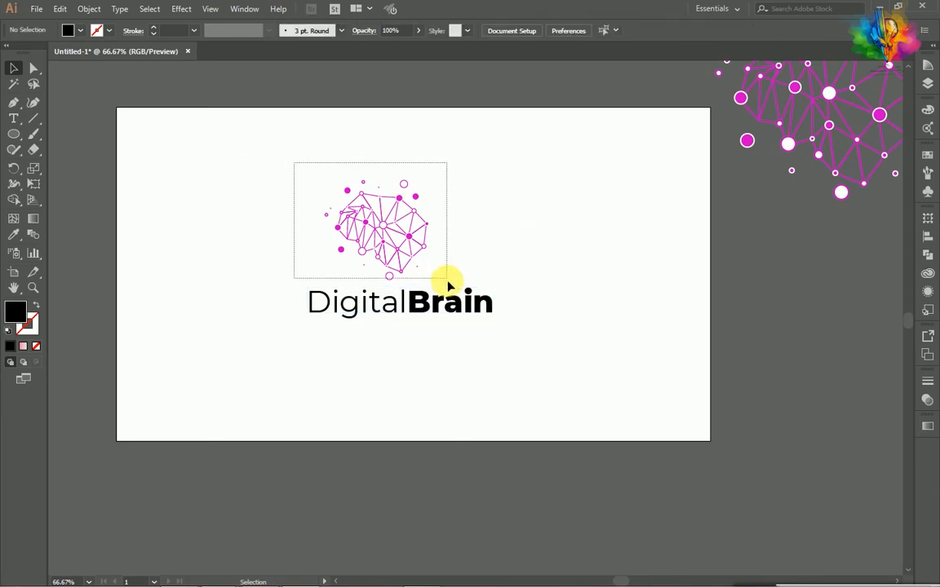
pyautogui.moveTo(448, 286); pyautogui.dragTo(448, 282)
pyautogui.press('v')
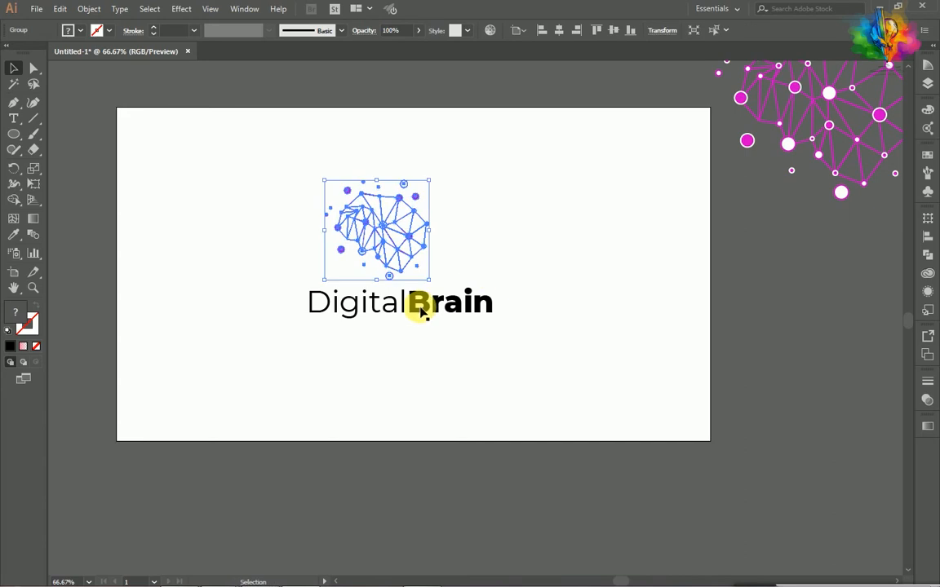
pyautogui.keyDown('shift'); pyautogui.click(423, 303); pyautogui.keyUp('shift')
pyautogui.click(439, 30)
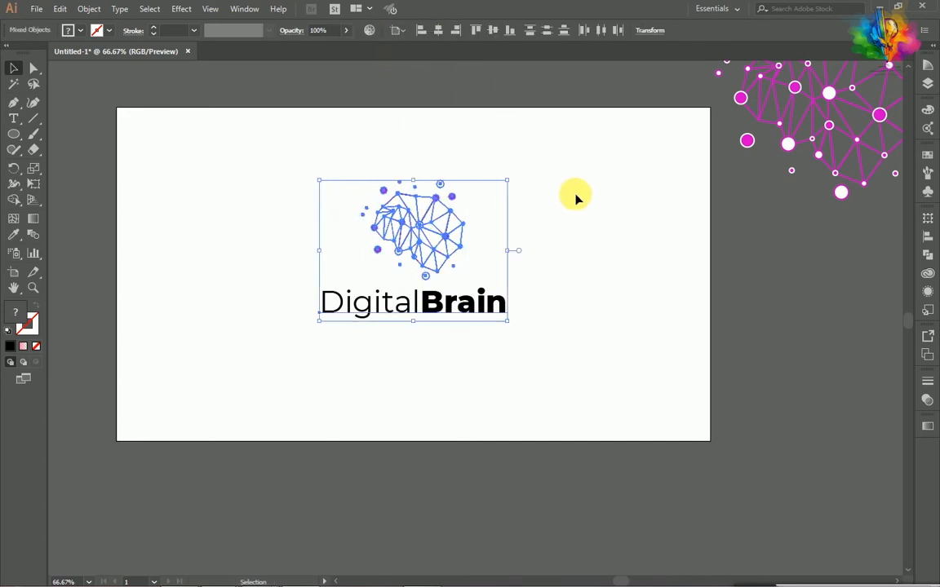
pyautogui.click(572, 265)
# - Scale the brain artwork and text together from their centre to about one and a half times their size
pyautogui.moveTo(535, 359); pyautogui.dragTo(280, 144)
pyautogui.moveTo(508, 323); pyautogui.dragTo(552, 355)
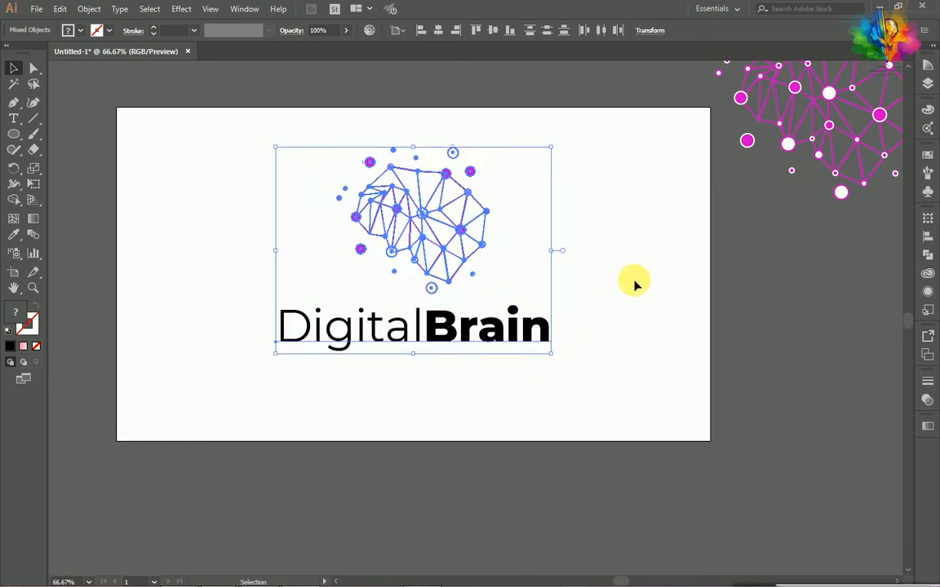
pyautogui.click(622, 300)
pyautogui.hscroll(1, 516, 259)
pyautogui.hscroll(1, 516, 263)
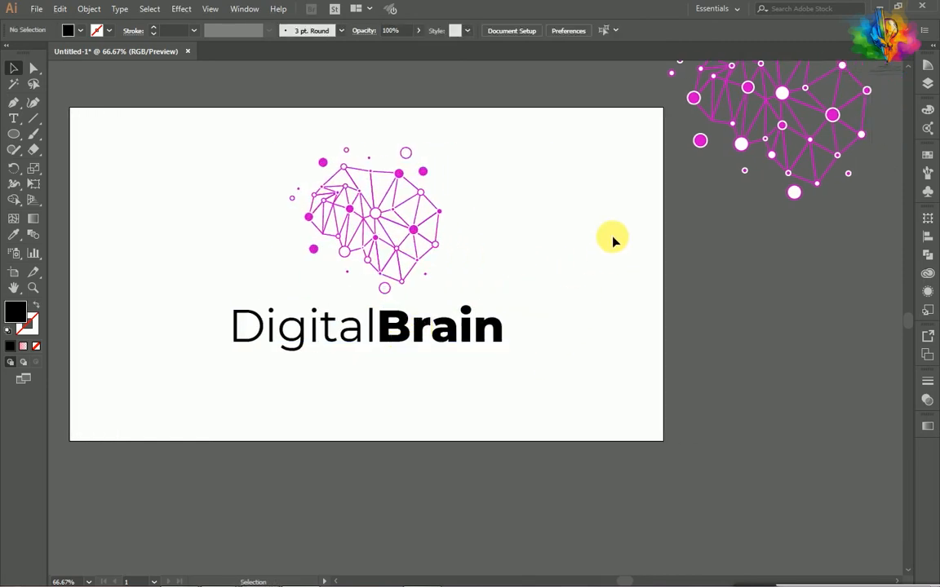
# - Inside the brain group, copy one large filled circle and two small dots into the empty space along the brain's right side
pyautogui.scroll(1, 615, 242)
pyautogui.doubleClick(423, 203)
pyautogui.click(425, 203)
pyautogui.scroll(3, 431, 209)
pyautogui.moveTo(402, 204); pyautogui.dragTo(520, 359)
pyautogui.moveTo(397, 500); pyautogui.dragTo(478, 272)
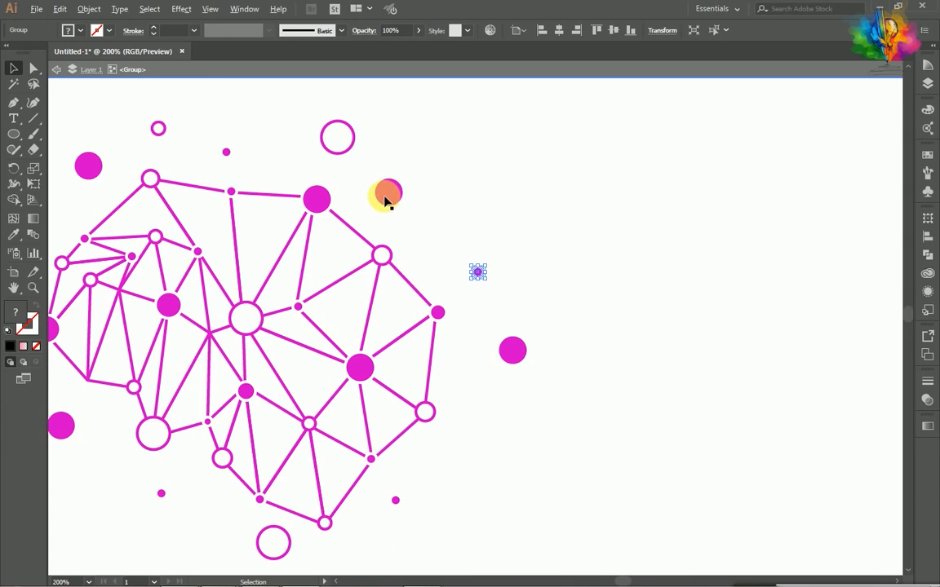
pyautogui.moveTo(209, 428); pyautogui.dragTo(467, 449)
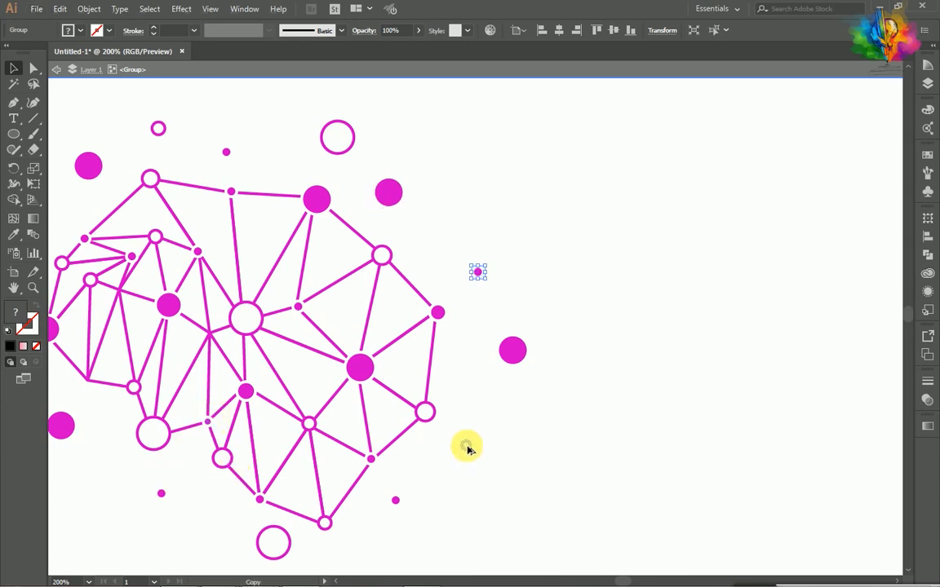
pyautogui.click(618, 364)
pyautogui.scroll(-3, 621, 361)
pyautogui.doubleClick(655, 267)
# - Centre the extended brain artwork and the text horizontally on the artboard again
pyautogui.hscroll(3, 636, 274)
pyautogui.moveTo(295, 258); pyautogui.dragTo(545, 427)
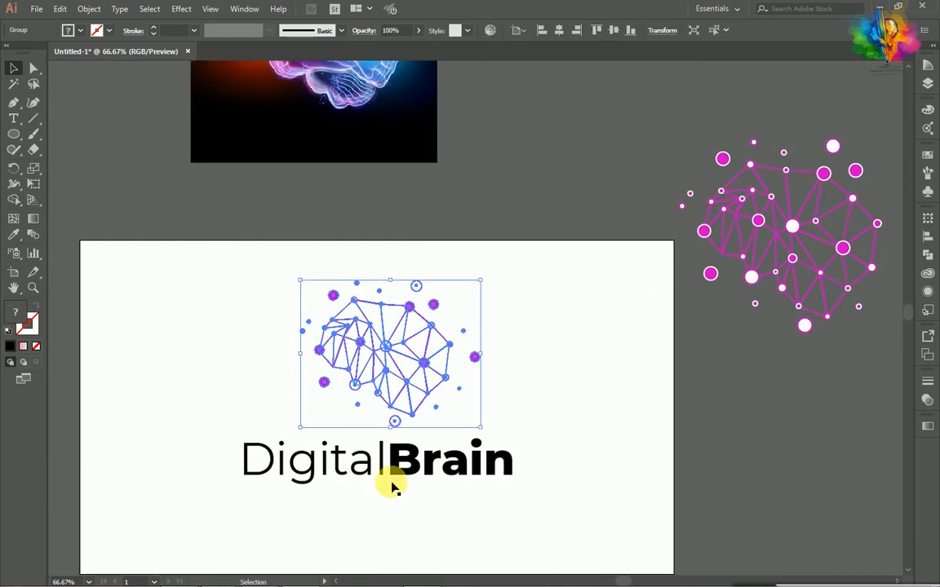
pyautogui.keyDown('shift'); pyautogui.click(408, 487); pyautogui.keyUp('shift')
pyautogui.click(438, 31)
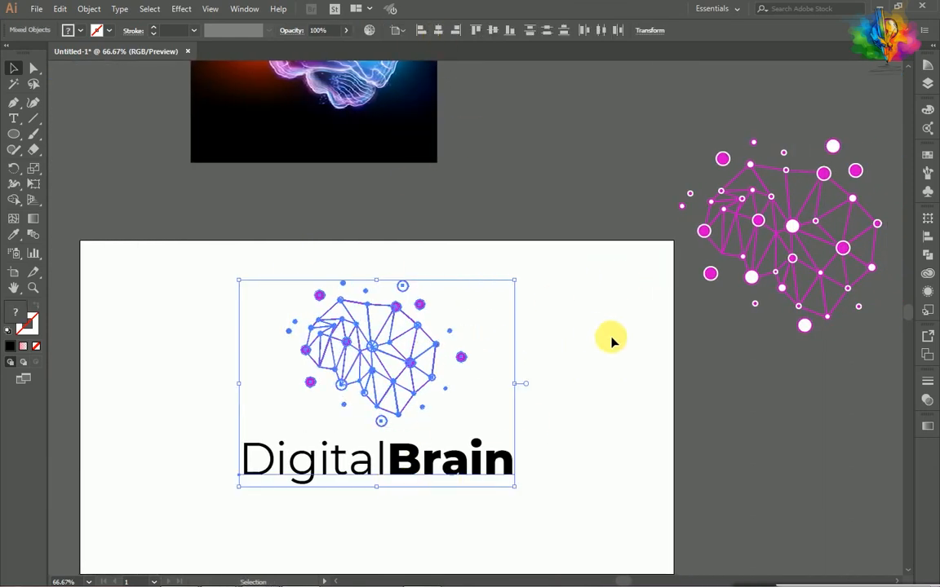
pyautogui.click(491, 366)
# - Move the whole logo down a little and enlarge it about 1.2 times around its centre on the artboard
pyautogui.scroll(-1, 424, 423)
pyautogui.scroll(-2, 397, 413)
pyautogui.hscroll(2, 418, 420)
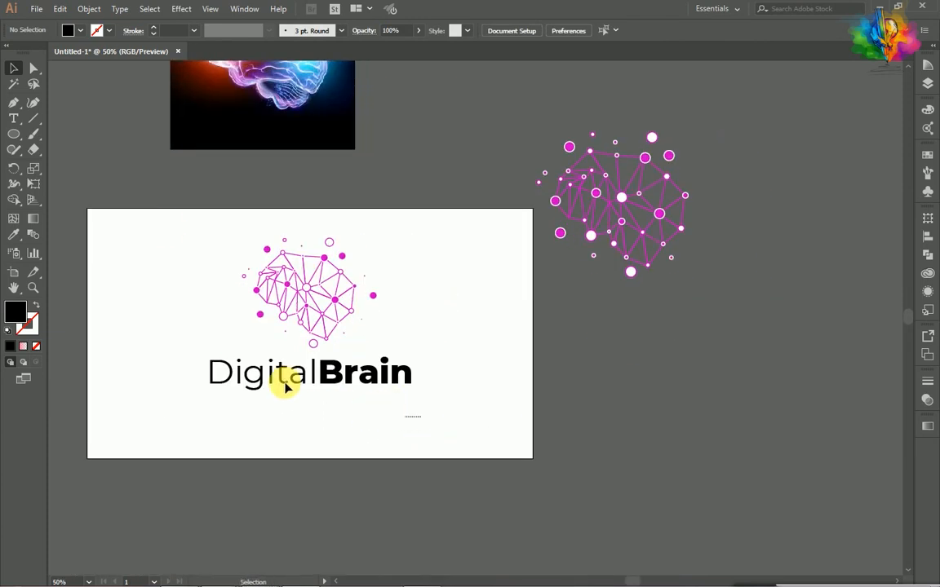
pyautogui.click(320, 308)
pyautogui.scroll(1, 321, 309)
pyautogui.scroll(-2, 332, 286)
pyautogui.hotkey('shift', 'Down')
pyautogui.hotkey('shift', 'Down')
pyautogui.hotkey('shift', 'Down')
pyautogui.moveTo(446, 383); pyautogui.dragTo(481, 391)
pyautogui.click(572, 378)
pyautogui.hscroll(-1, 444, 311)
pyautogui.scroll(-1, 444, 311)
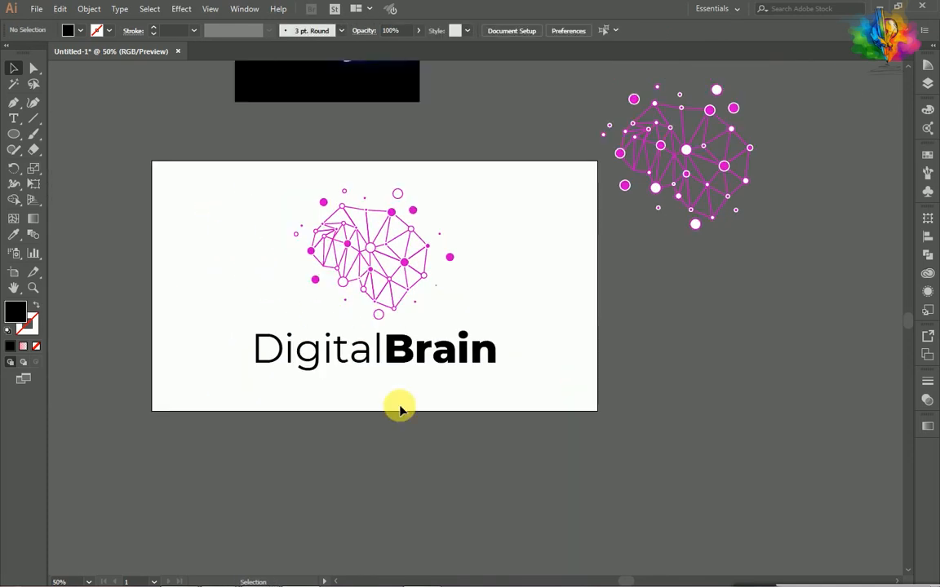
# - Fill the word "Brain" in the text line with the pure blue swatch
pyautogui.press('t')
pyautogui.moveTo(382, 349); pyautogui.dragTo(549, 352)
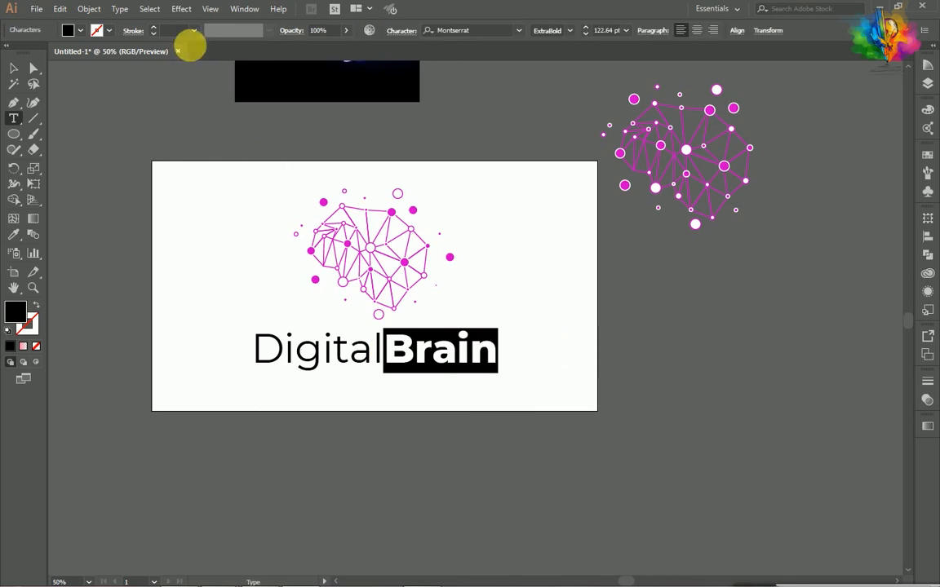
pyautogui.click(82, 33)
pyautogui.click(81, 52)
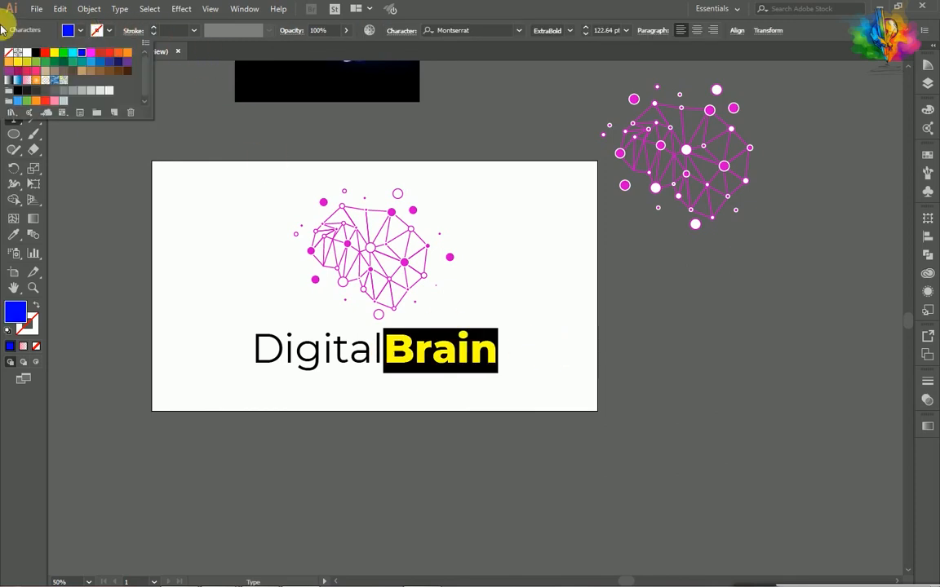
pyautogui.click(101, 231)
pyautogui.click(13, 71)
# - Examine the finished logo on the artboard, both as a whole and close up
pyautogui.scroll(-1, 499, 316)
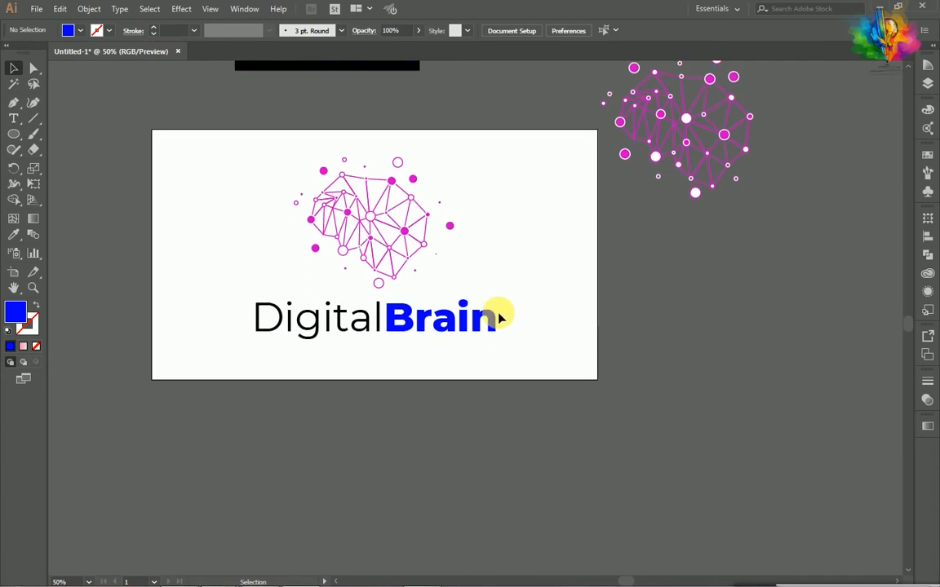
pyautogui.scroll(-2, 500, 316)
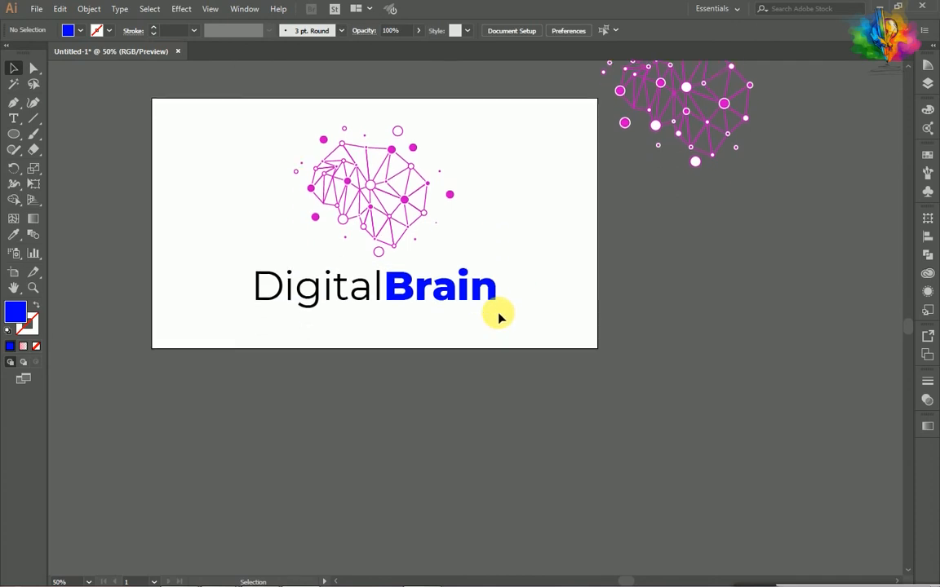
pyautogui.hscroll(1, 499, 317)
pyautogui.scroll(1, 499, 317)
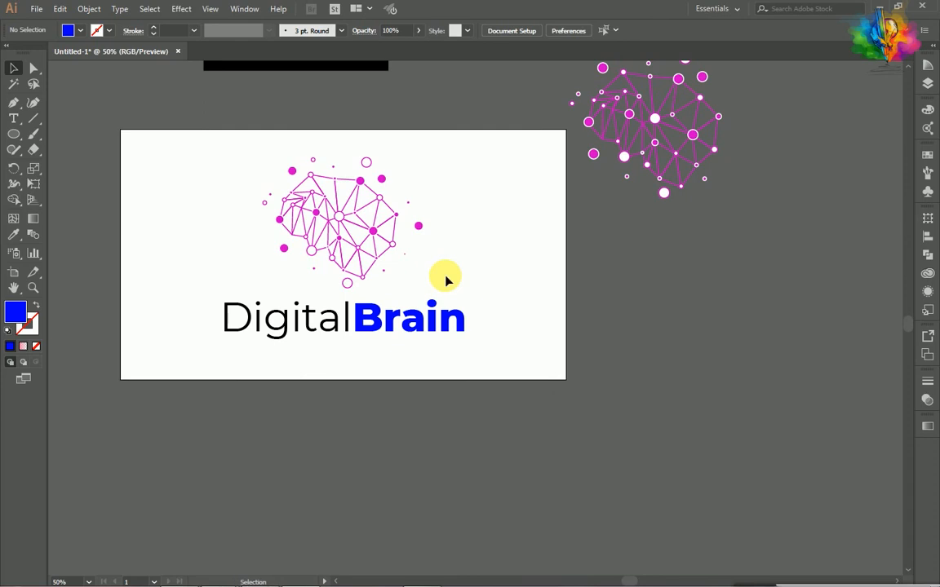
pyautogui.hscroll(2, 759, 227)
pyautogui.scroll(1, 466, 291)
pyautogui.hscroll(-3, 337, 285)
pyautogui.scroll(2, 338, 285)
pyautogui.scroll(-2, 418, 280)
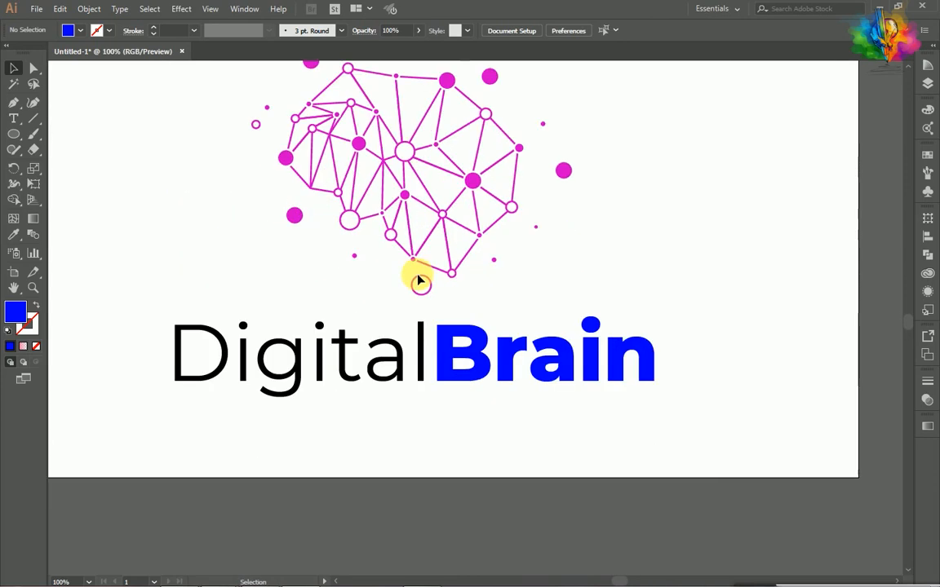
pyautogui.scroll(2, 418, 280)
pyautogui.hscroll(1, 446, 323)
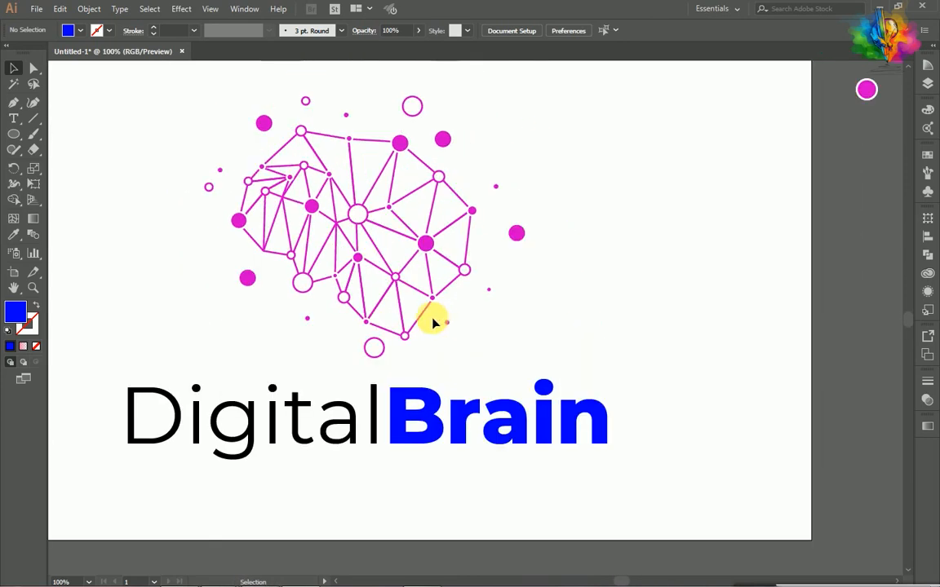